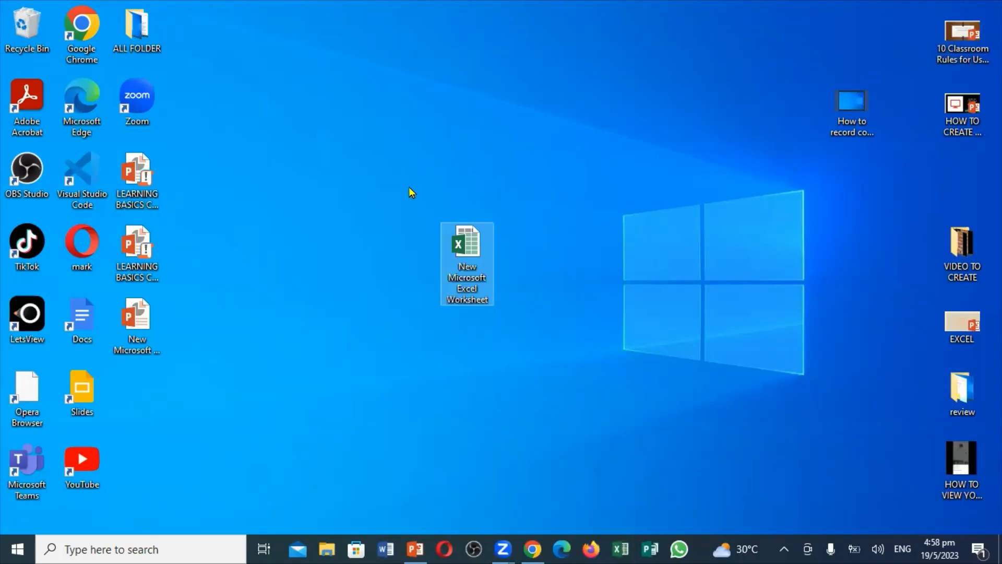
Open the New Microsoft Excel Worksheet file from the desktop.
{"action": "double_click", "coordinate": [460, 250]}
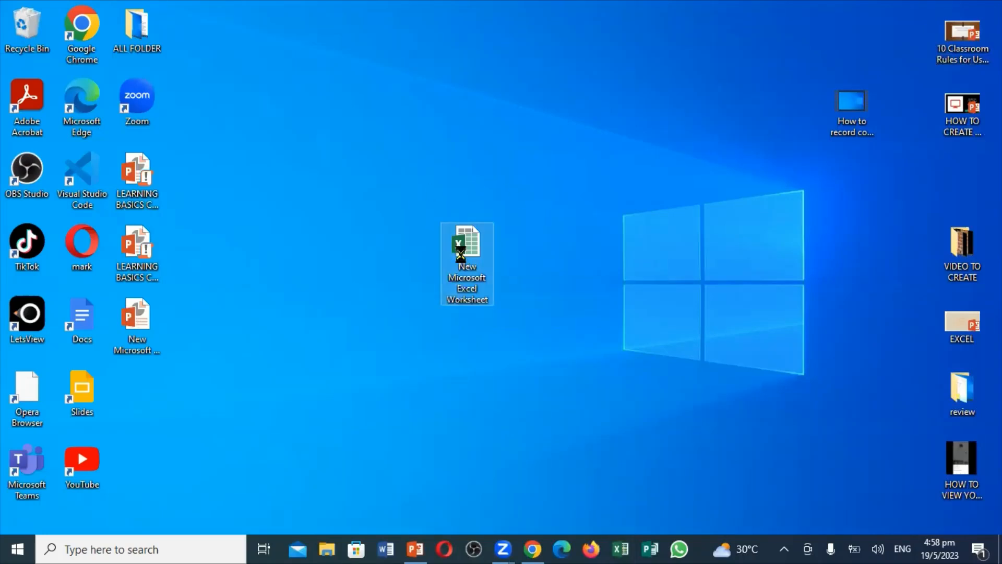
{"action": "right_click", "coordinate": [462, 256]}
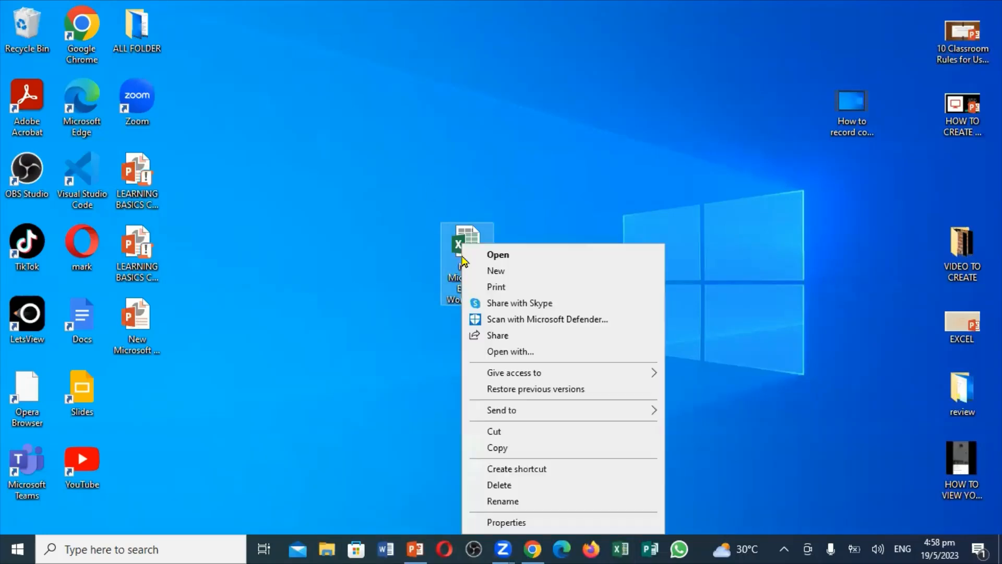
{"action": "left_click", "coordinate": [496, 256]}
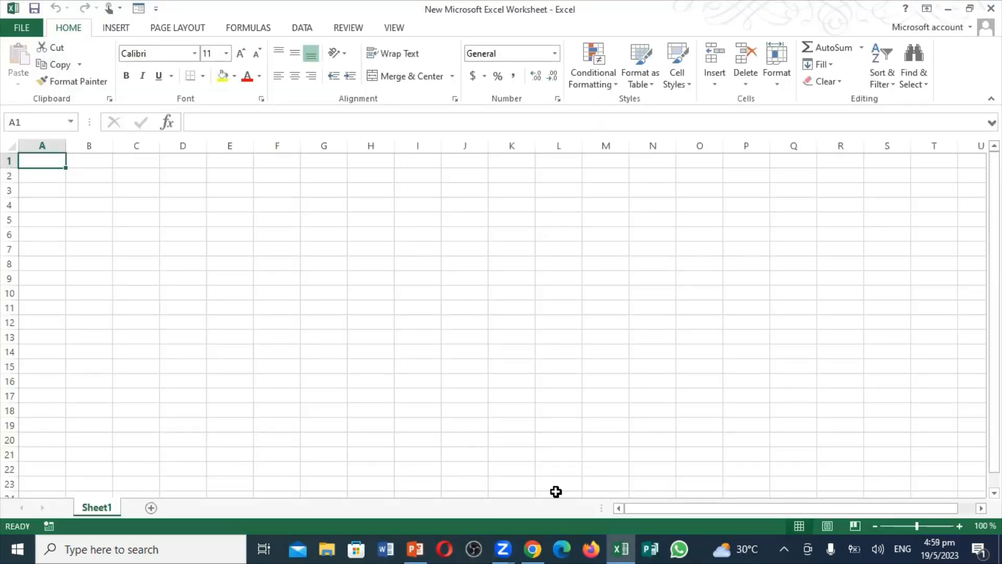
Switch to the EXCEL presentation in PowerPoint and view slide 3 with the list of basic Excel functions.
{"action": "mouse_move", "coordinate": [420, 546]}
{"action": "left_click", "coordinate": [426, 485]}
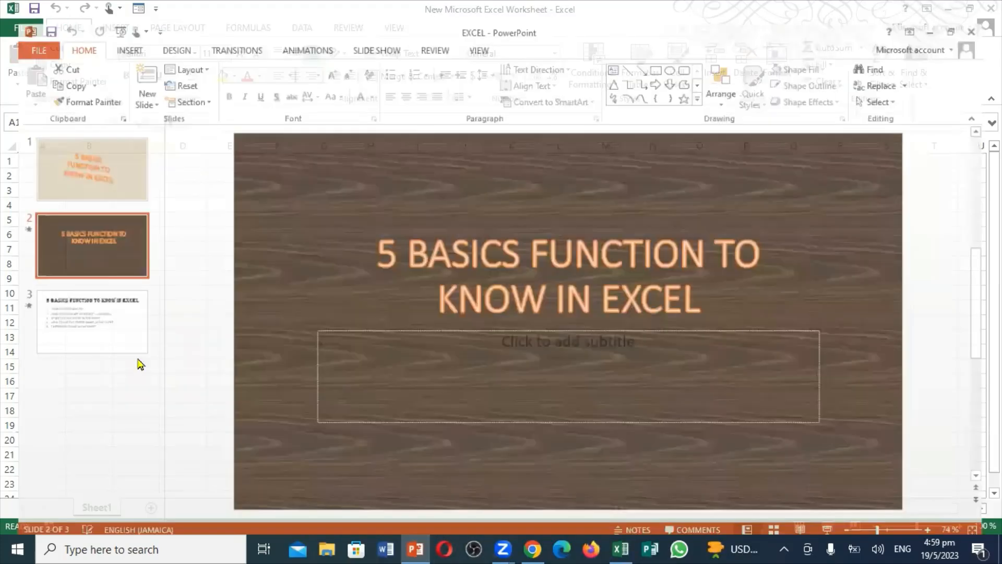
{"action": "left_click", "coordinate": [79, 332]}
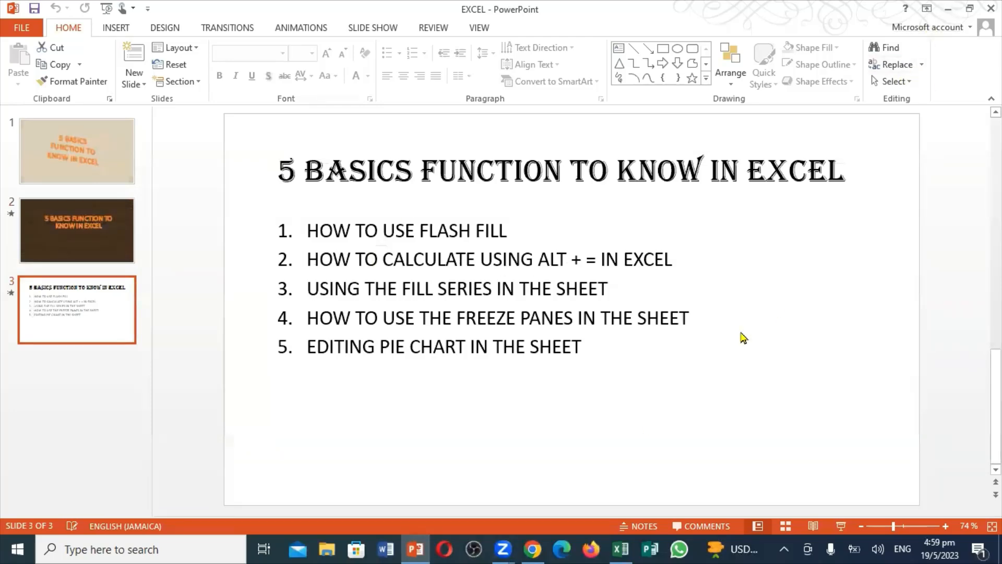
Switch back to the Excel worksheet and enter a person's full name in each of cells A1, A2 and A3.
{"action": "left_click", "coordinate": [619, 548]}
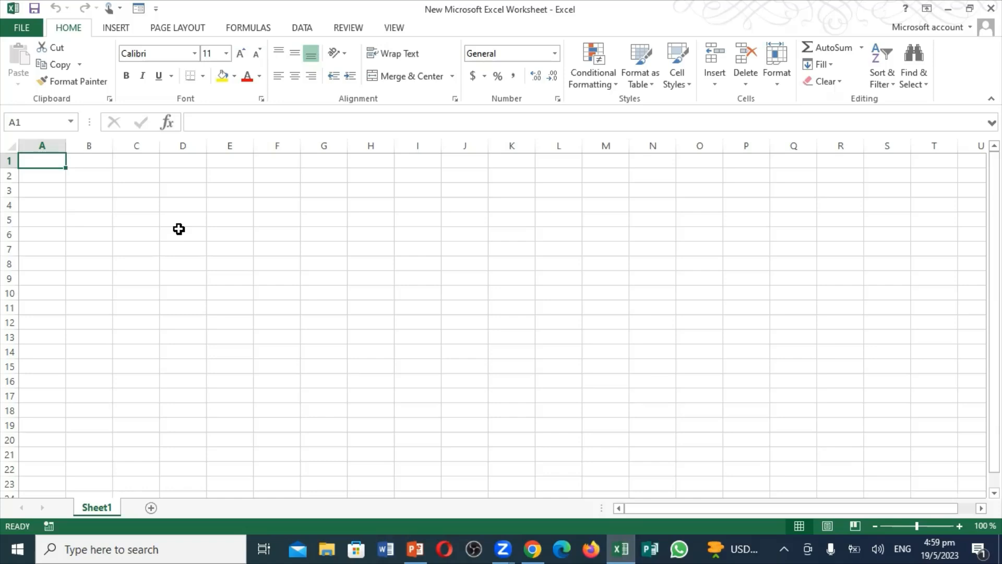
{"action": "type", "text": "mark"}
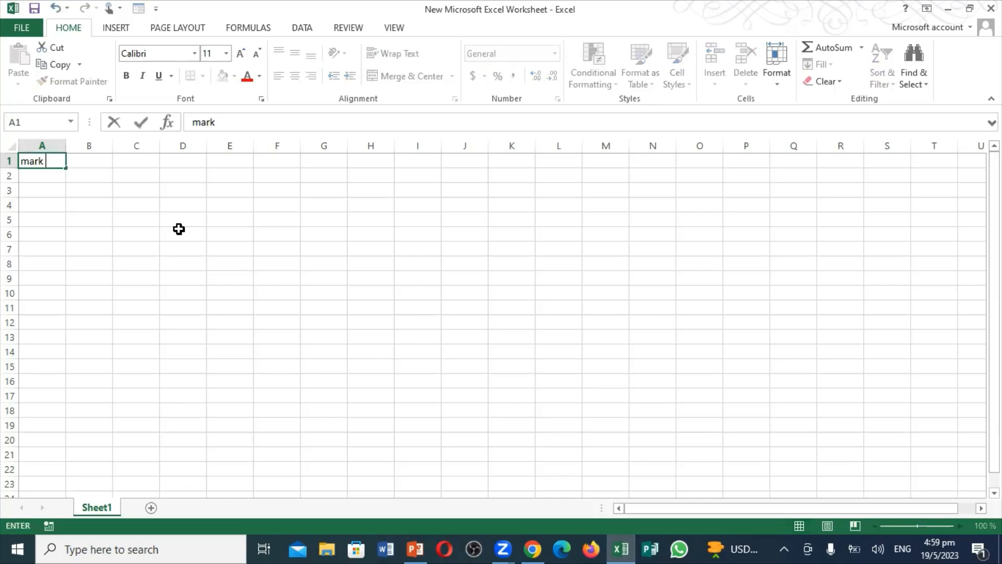
{"action": "type", "text": " brown"}
{"action": "key", "text": "Return"}
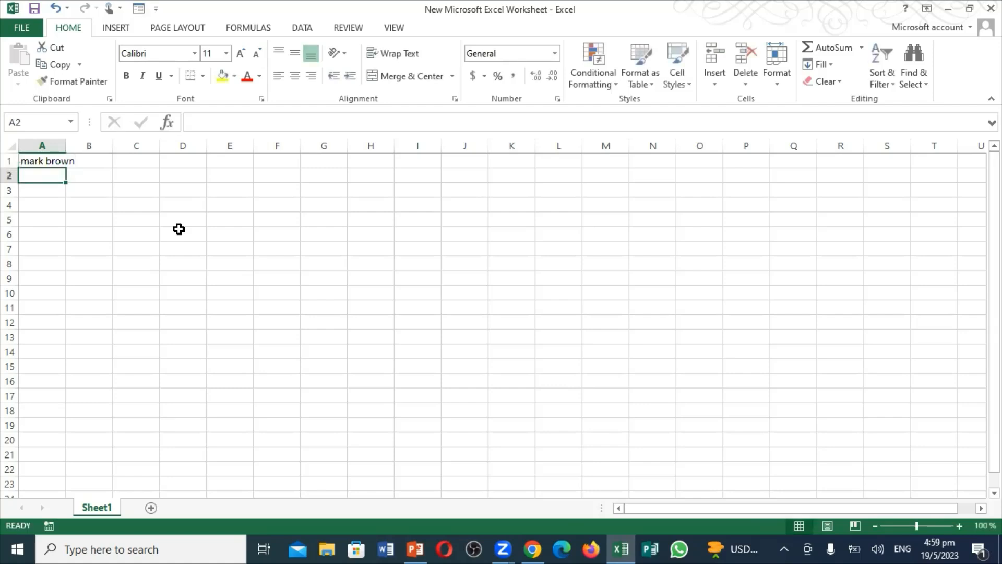
{"action": "type", "text": "john"}
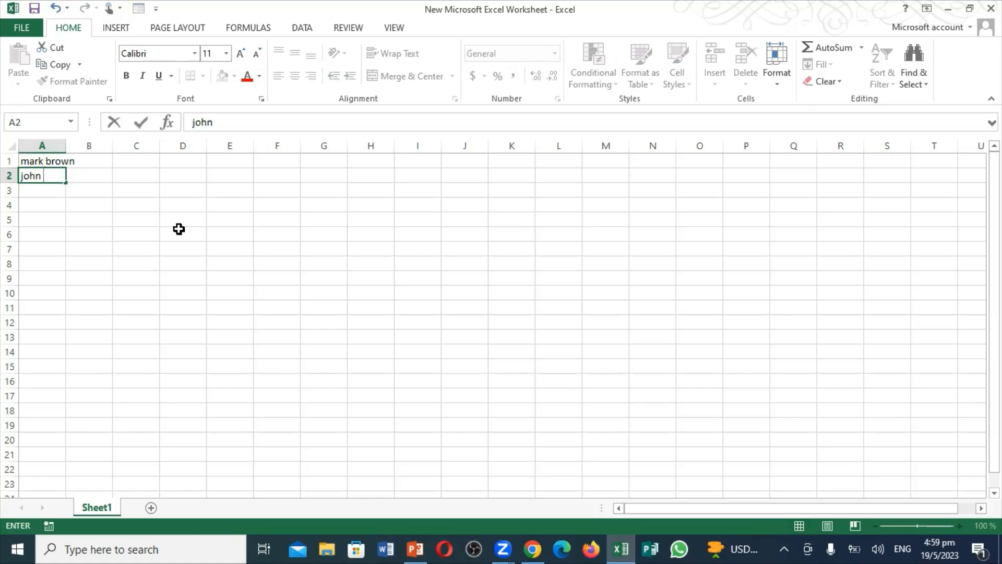
{"action": "type", "text": " smith"}
{"action": "key", "text": "Return"}
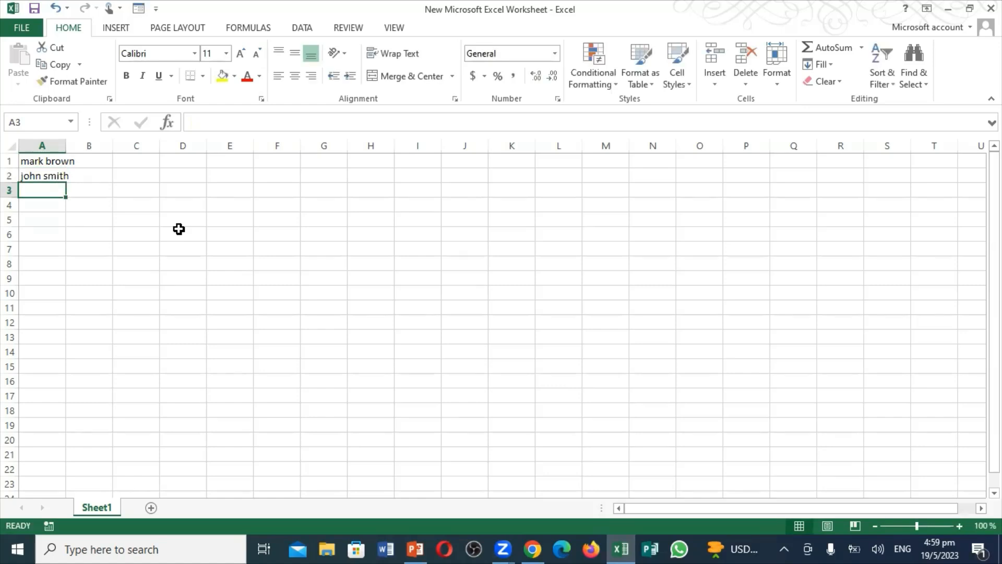
{"action": "type", "text": "j"}
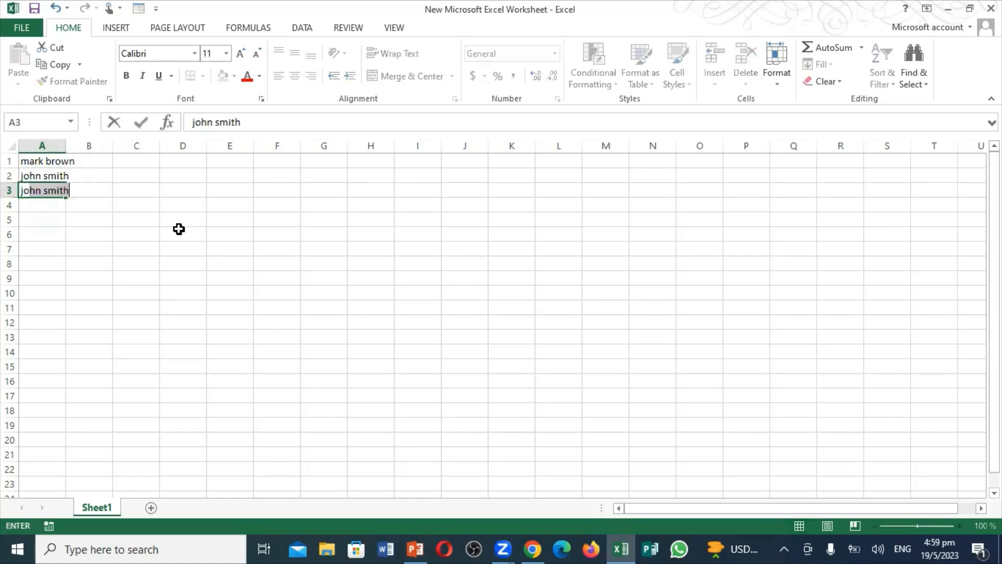
{"action": "type", "text": "one"}
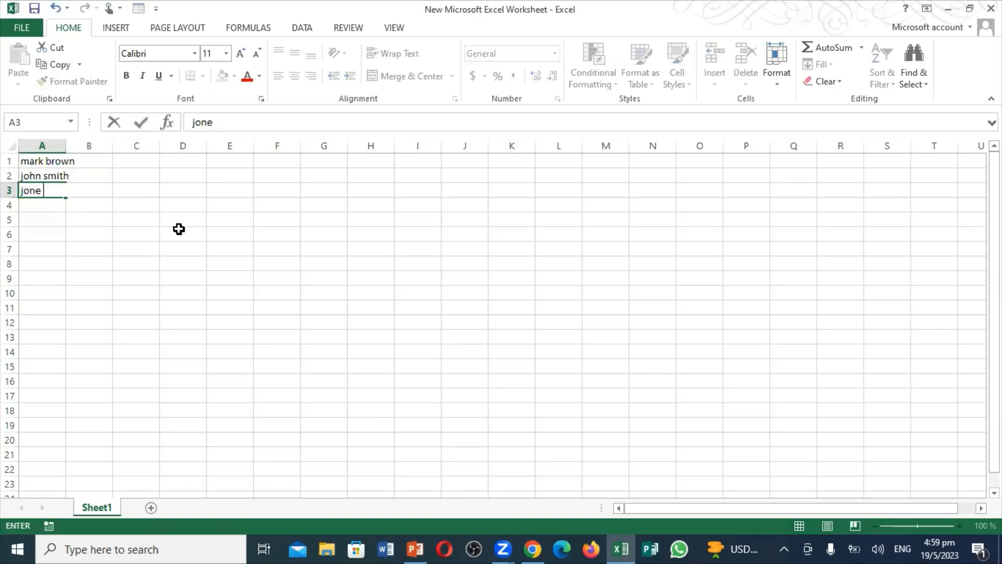
{"action": "type", "text": " black"}
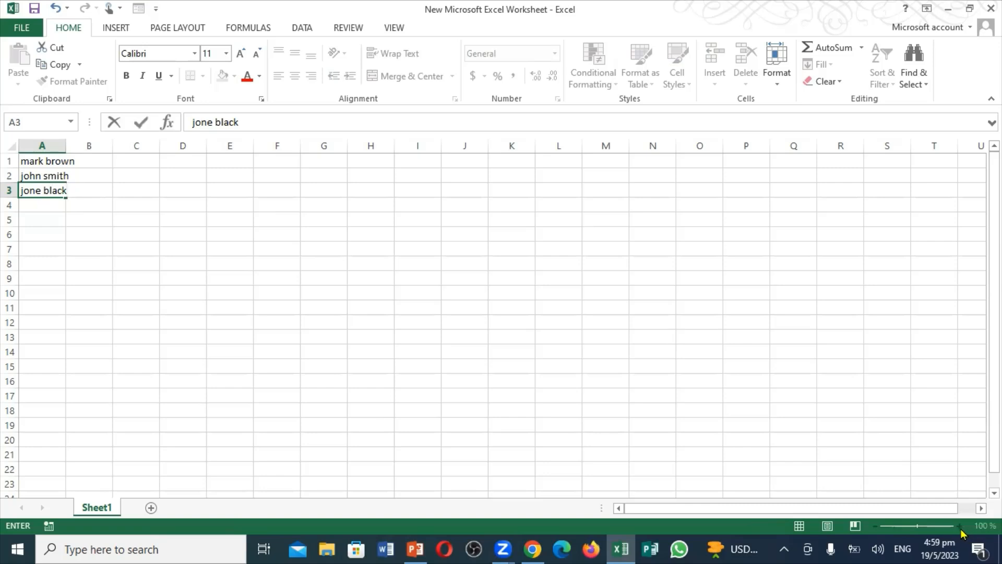
{"action": "left_click", "coordinate": [647, 407]}
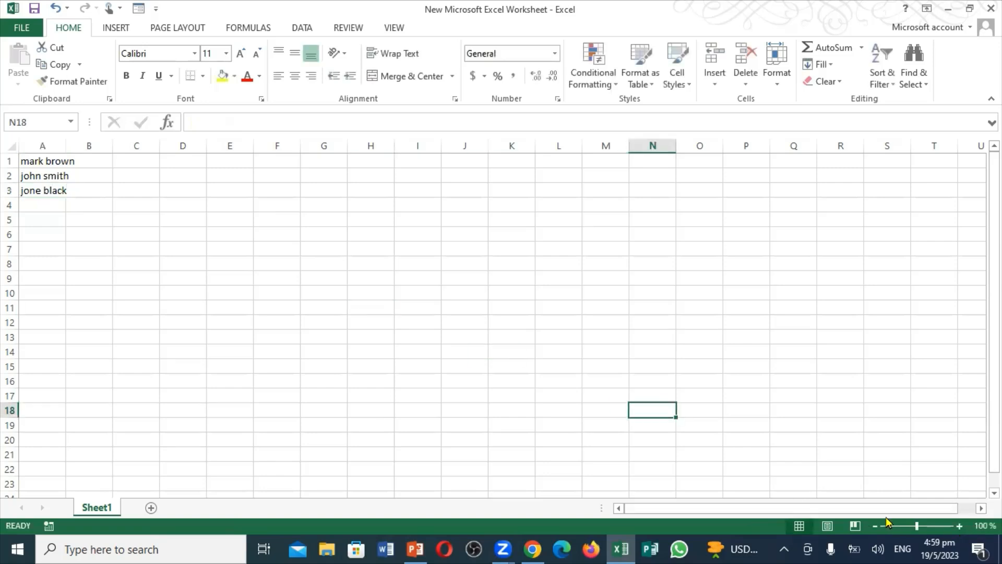
Enter a fourth person's full name in cell A4, directly below the existing names.
{"action": "left_click", "coordinate": [958, 524]}
{"action": "left_click", "coordinate": [958, 525]}
{"action": "left_click", "coordinate": [957, 524]}
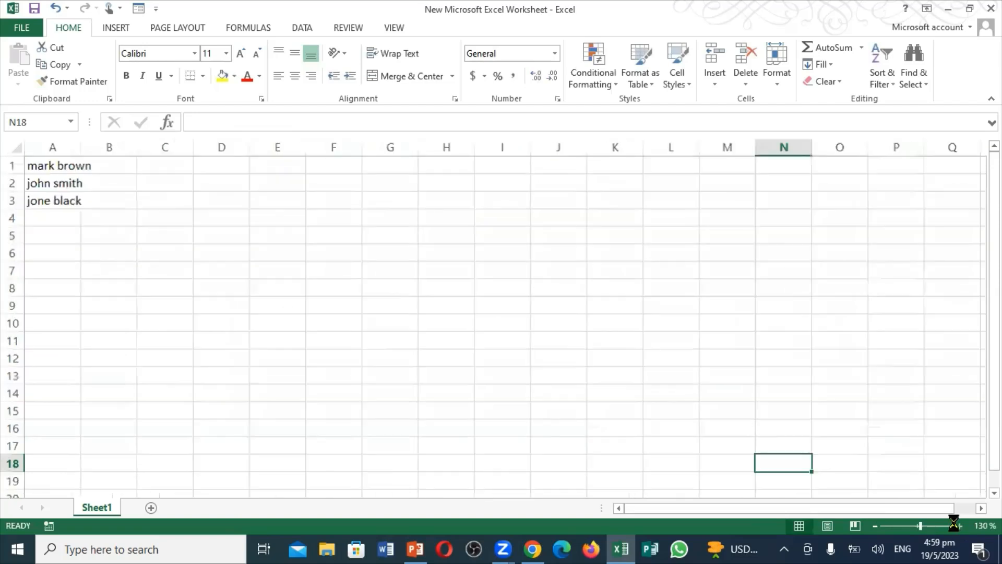
{"action": "left_click", "coordinate": [957, 524]}
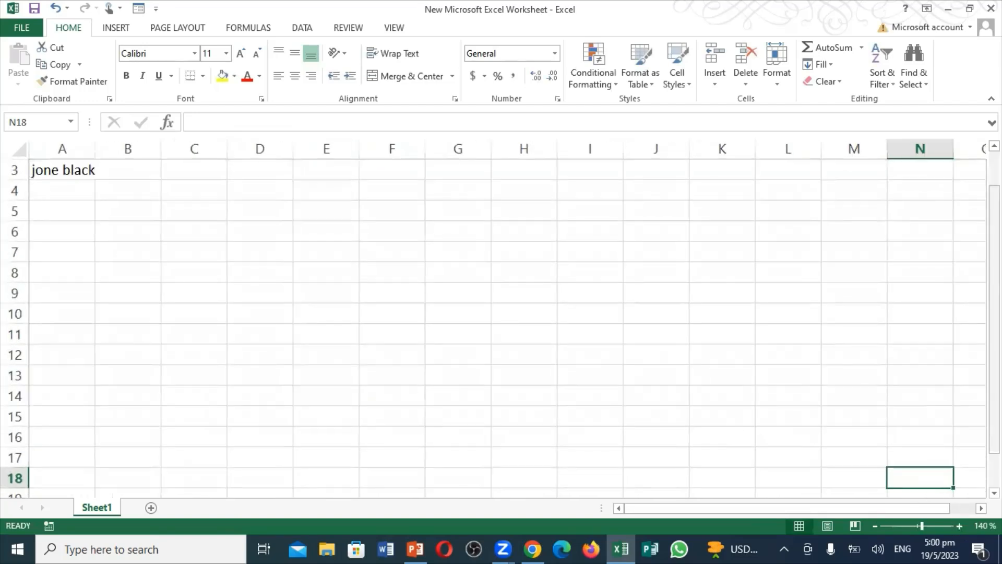
{"action": "right_click", "coordinate": [994, 230]}
{"action": "left_click", "coordinate": [918, 260]}
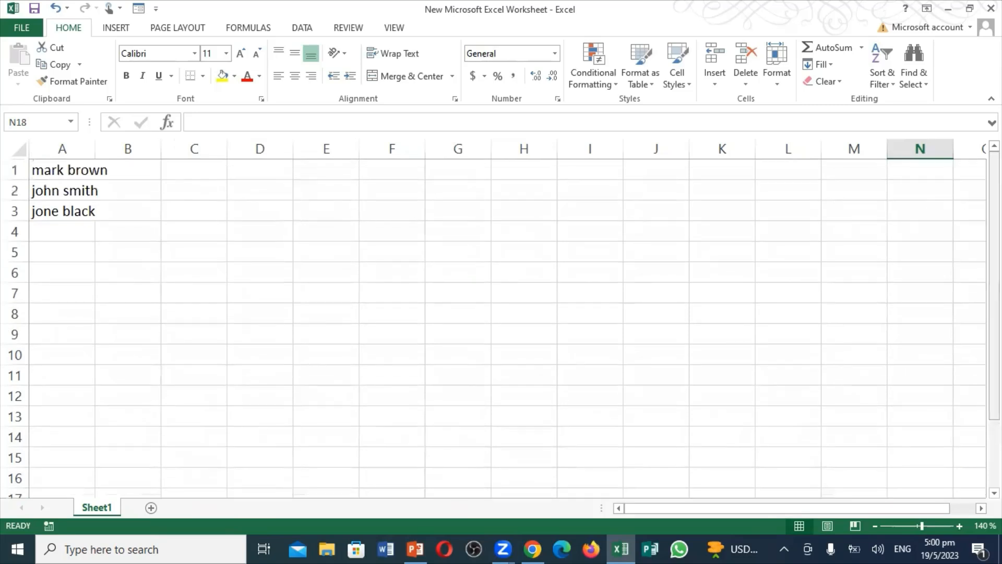
{"action": "left_click", "coordinate": [60, 224]}
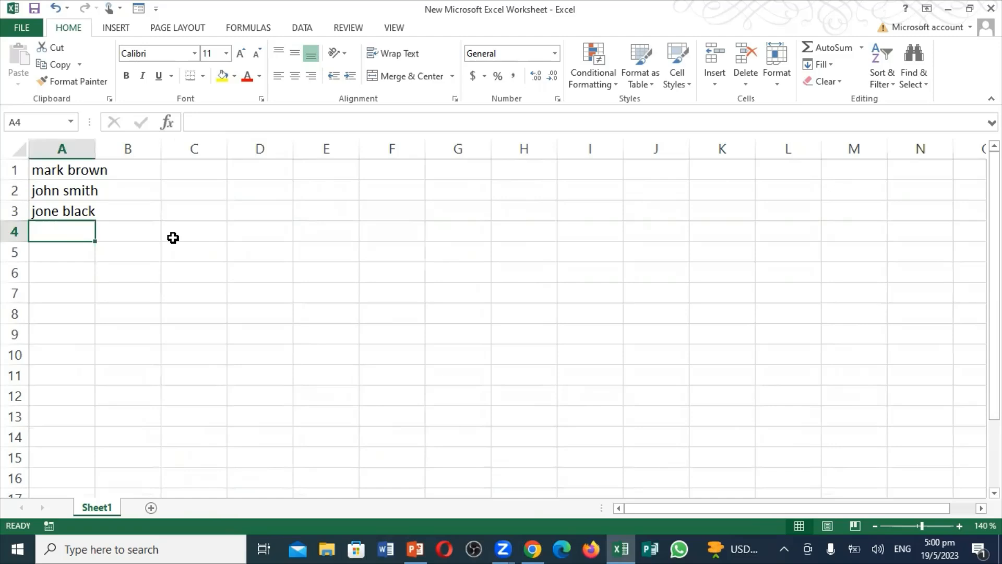
{"action": "type", "text": "bi"}
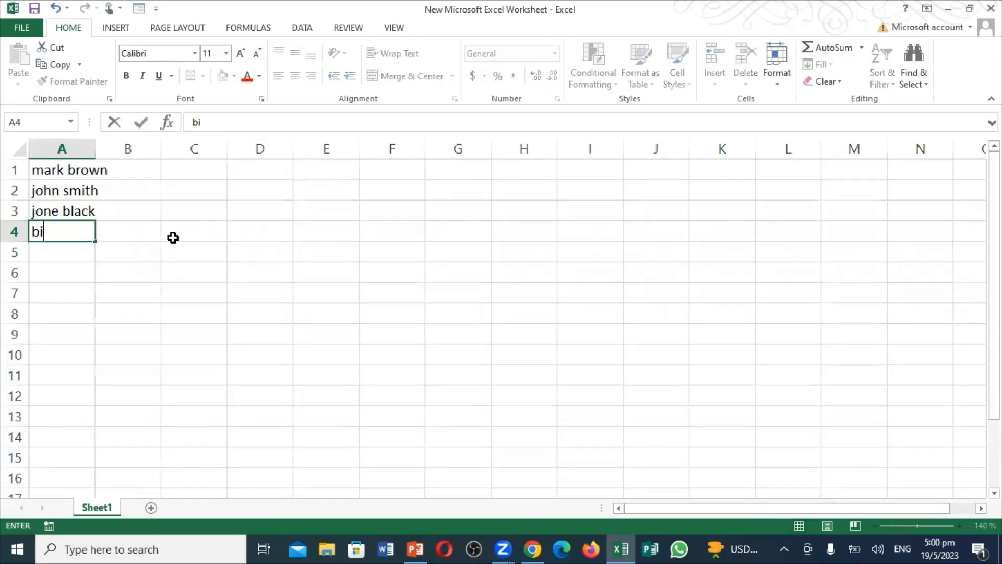
{"action": "type", "text": "bia bl"}
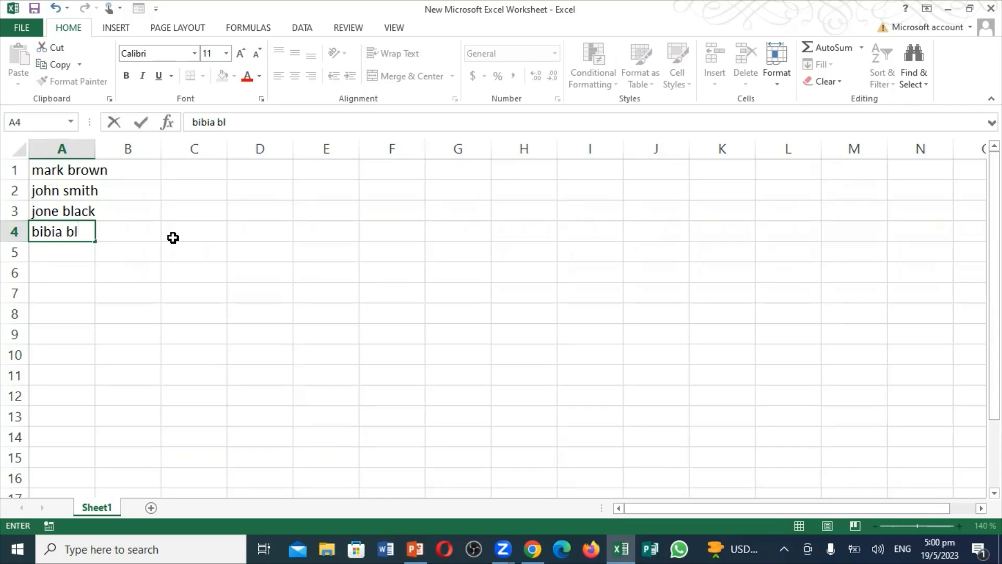
{"action": "type", "text": "ess"}
Insert a blank cell at A1 with the Shift cells down option, moving the list of names down.
{"action": "key", "text": "Up"}
{"action": "key", "text": "Up"}
{"action": "key", "text": "Up"}
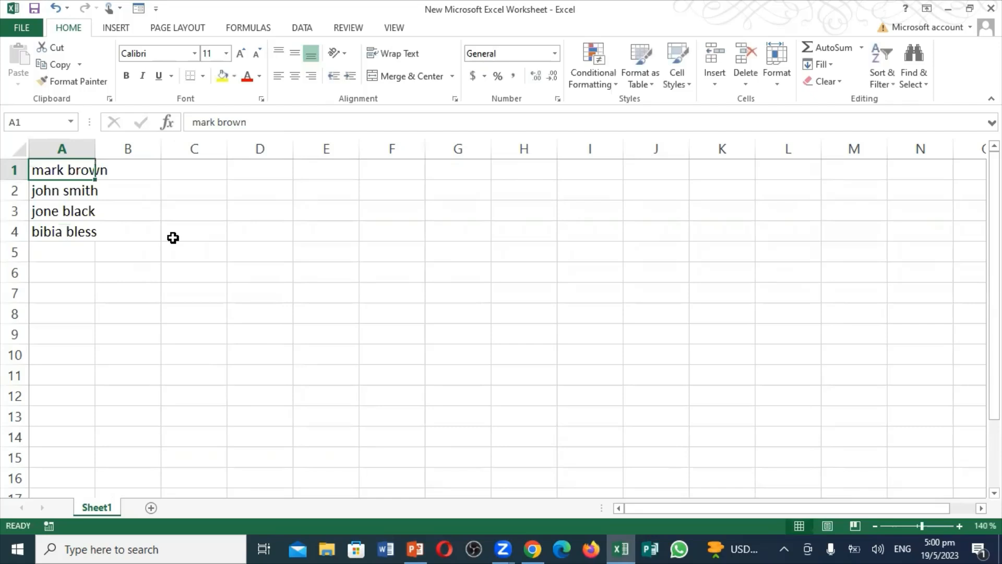
{"action": "right_click", "coordinate": [172, 237]}
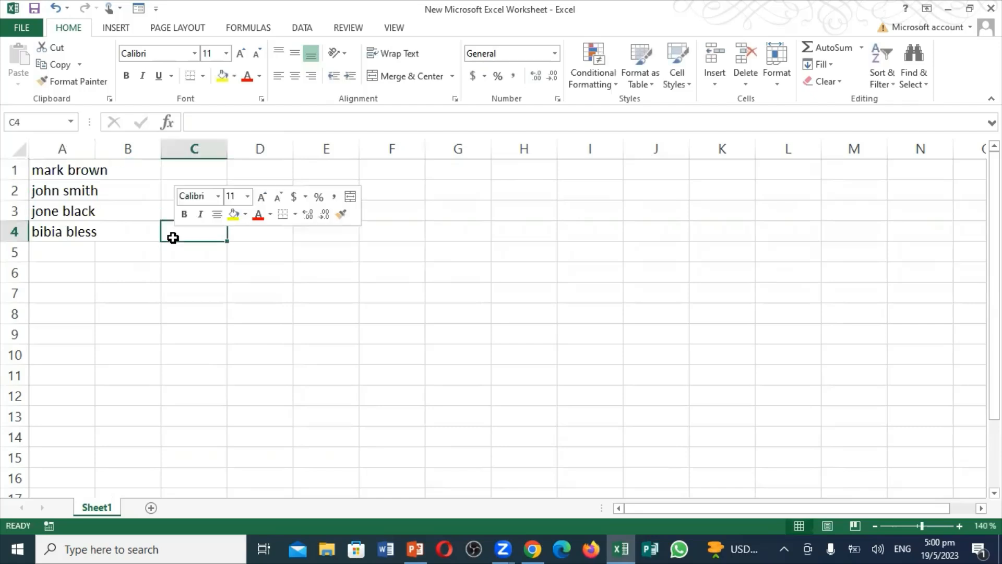
{"action": "right_click", "coordinate": [60, 172]}
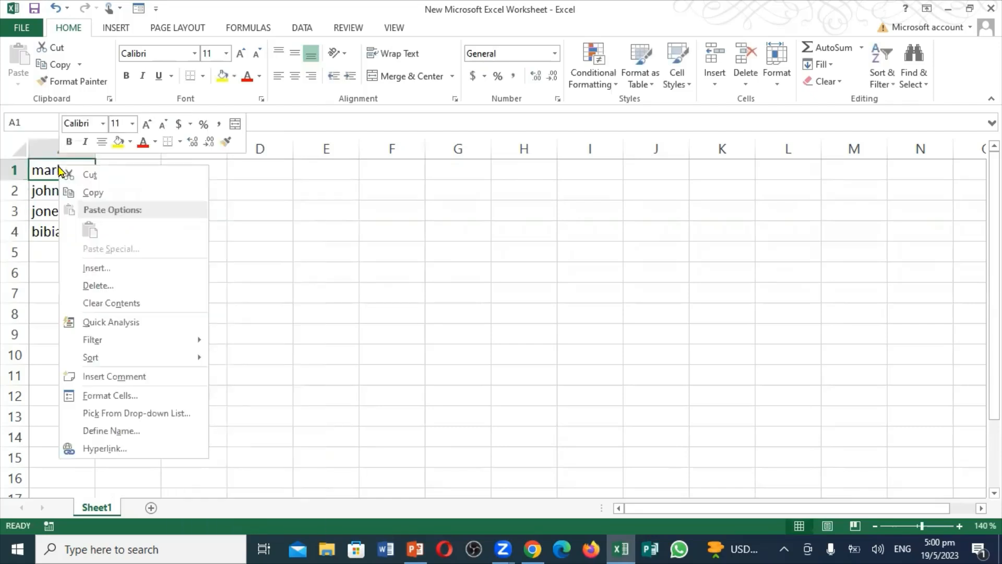
{"action": "left_click", "coordinate": [111, 268]}
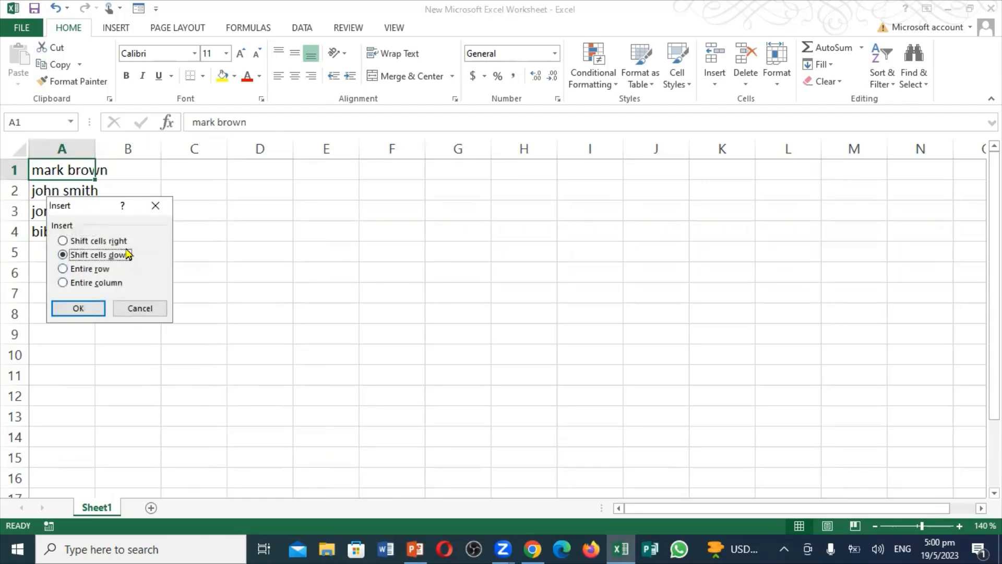
{"action": "left_click", "coordinate": [85, 310]}
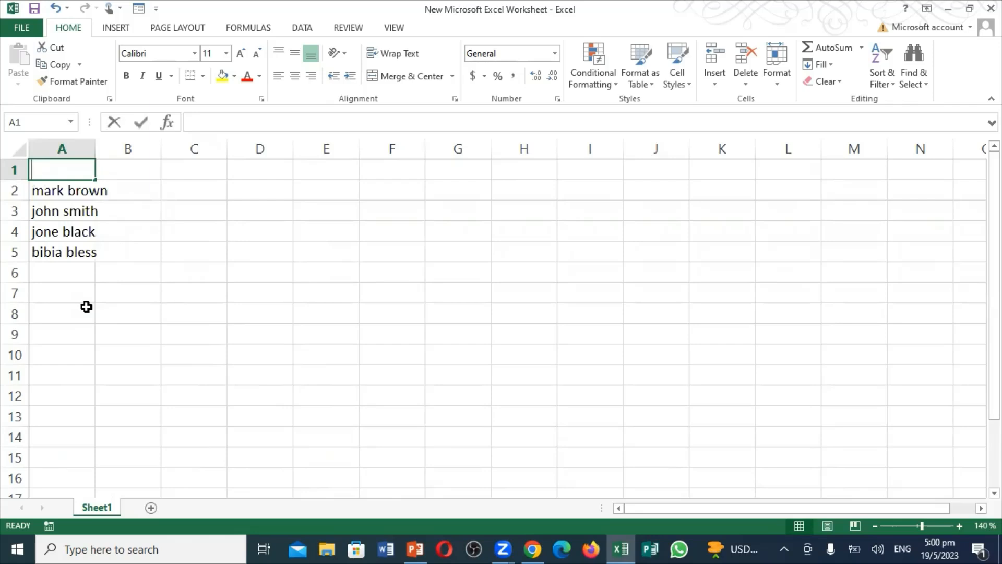
Enter the column headers name, firstname and lastname in cells A1, B1 and C1.
{"action": "type", "text": "name"}
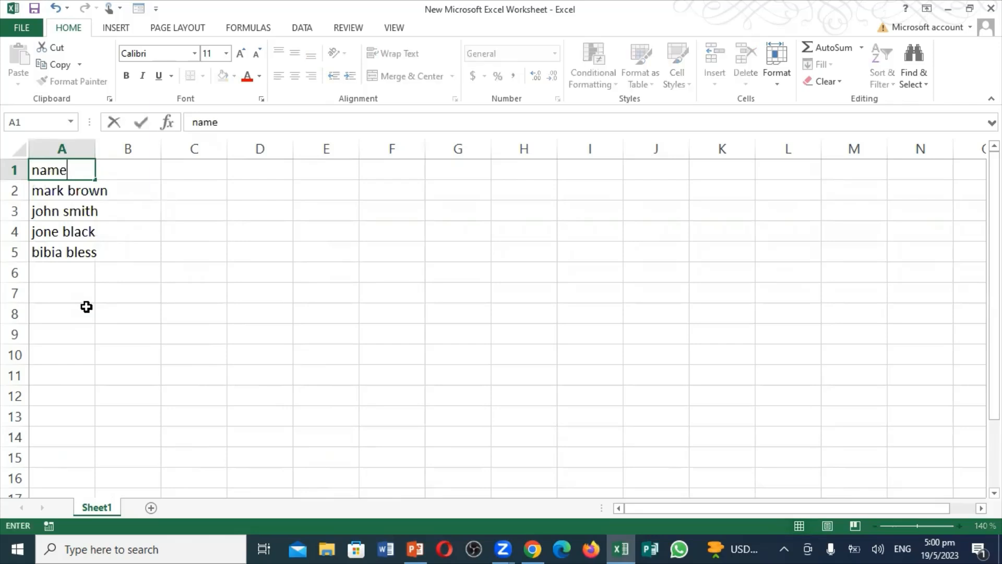
{"action": "key", "text": "Tab"}
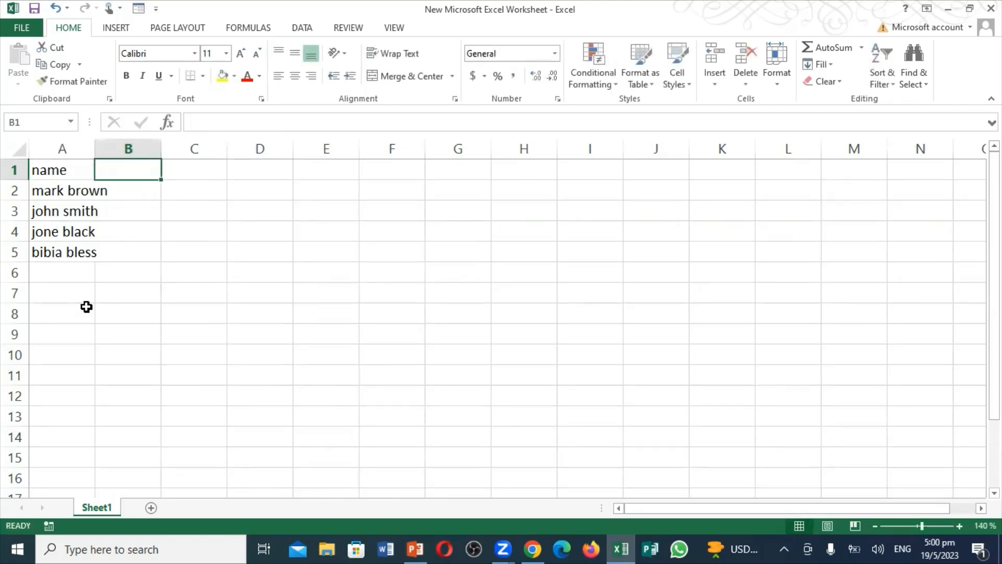
{"action": "type", "text": "first"}
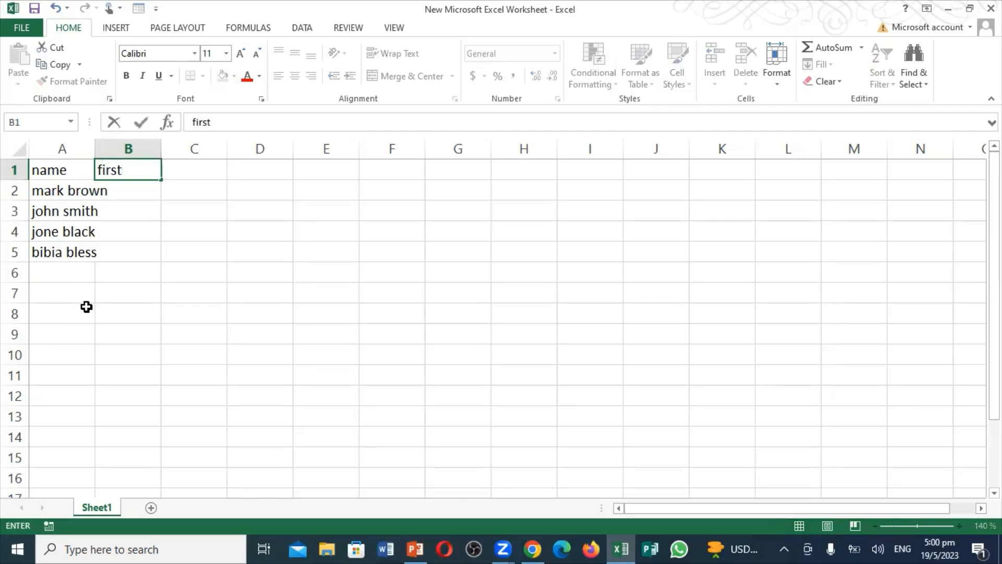
{"action": "type", "text": "name"}
{"action": "key", "text": "Tab"}
{"action": "type", "text": "l"}
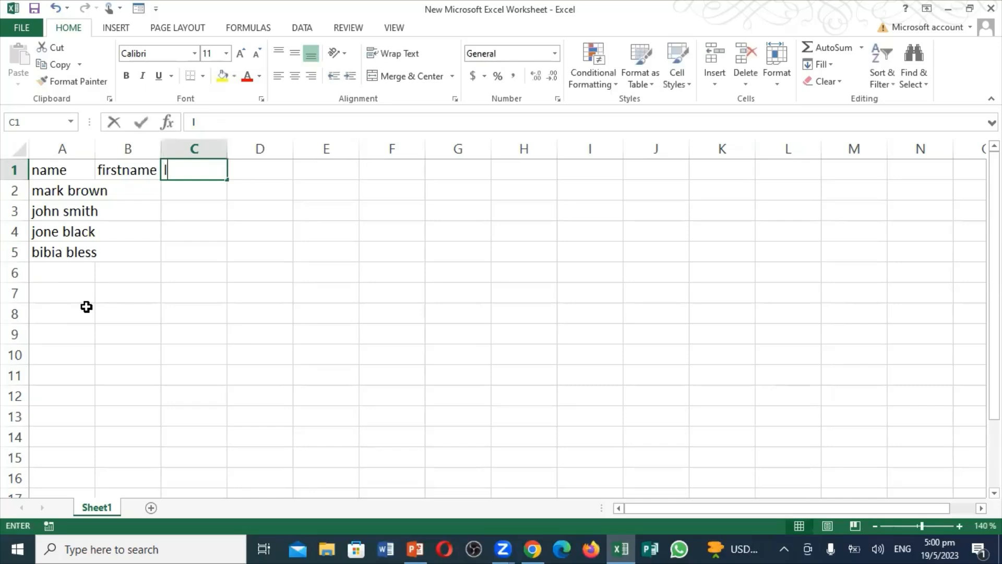
{"action": "type", "text": "astname"}
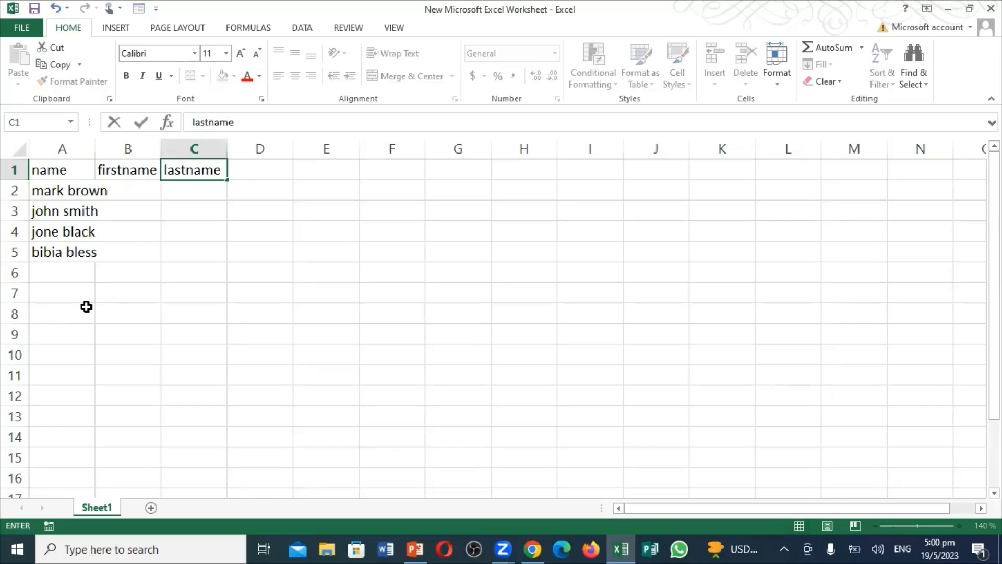
{"action": "key", "text": "Left"}
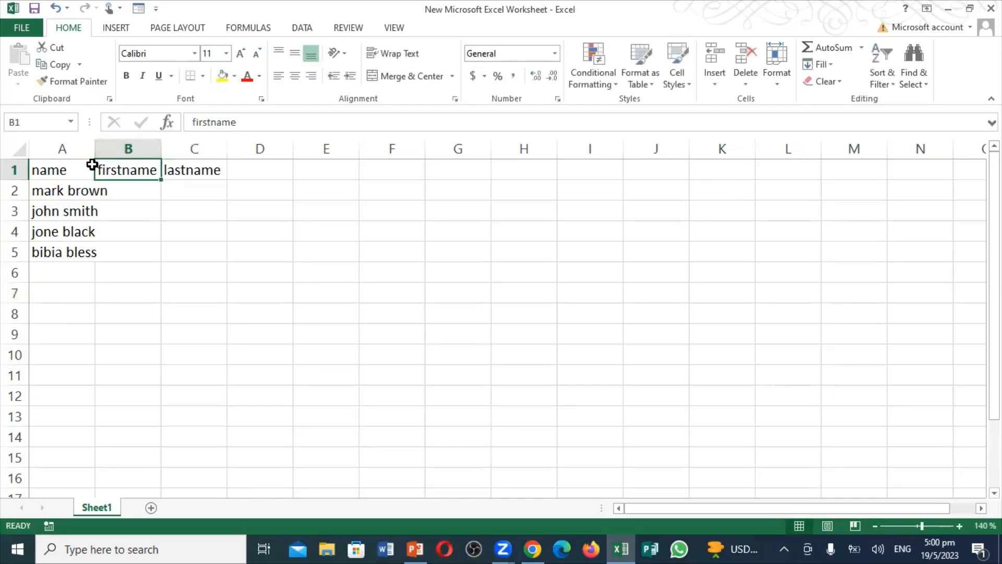
Widen column A so the full names fit, and widen column B as well.
{"action": "left_click_drag", "start_coordinate": [94, 151], "coordinate": [137, 151]}
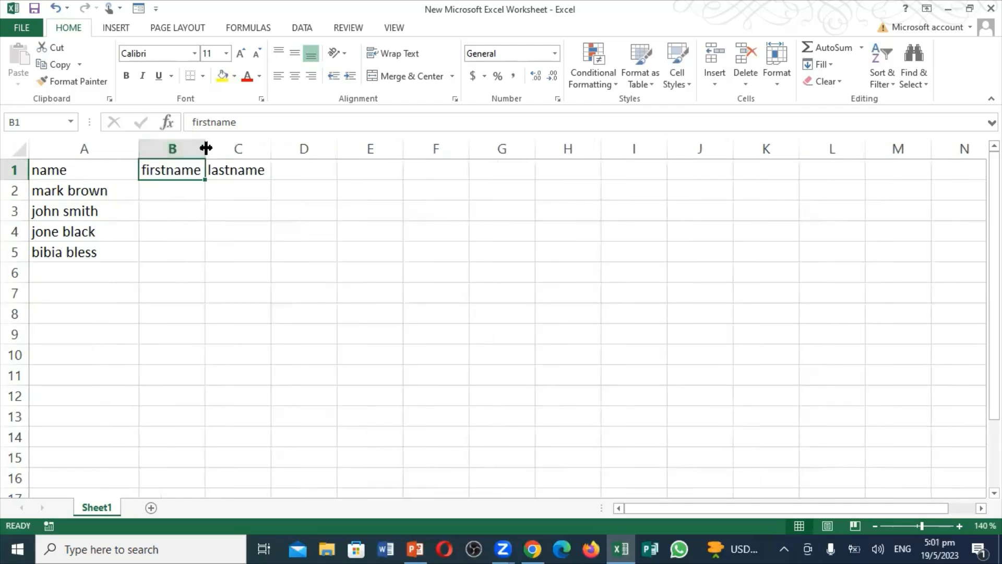
{"action": "left_click_drag", "start_coordinate": [206, 149], "coordinate": [240, 151]}
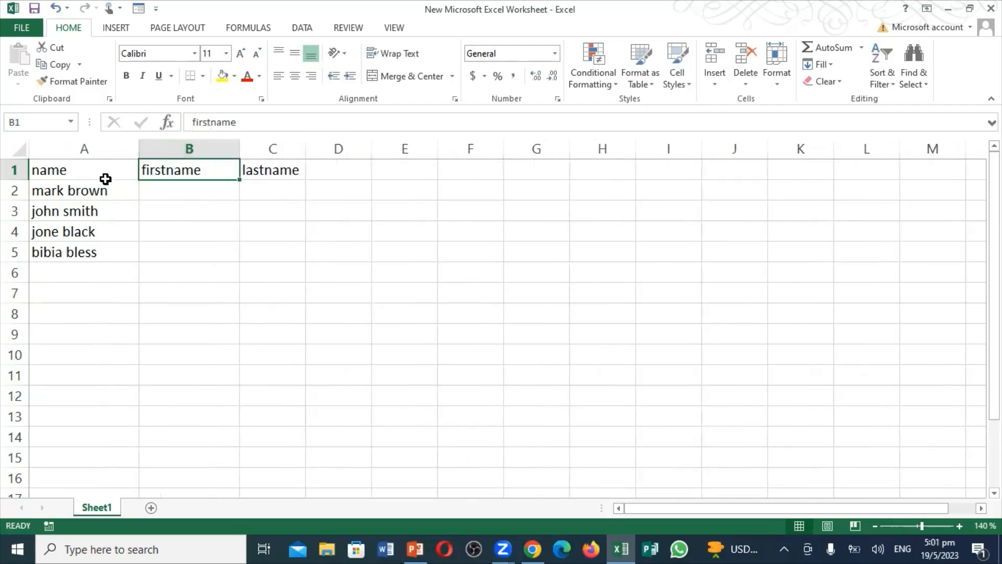
{"action": "left_click", "coordinate": [91, 281]}
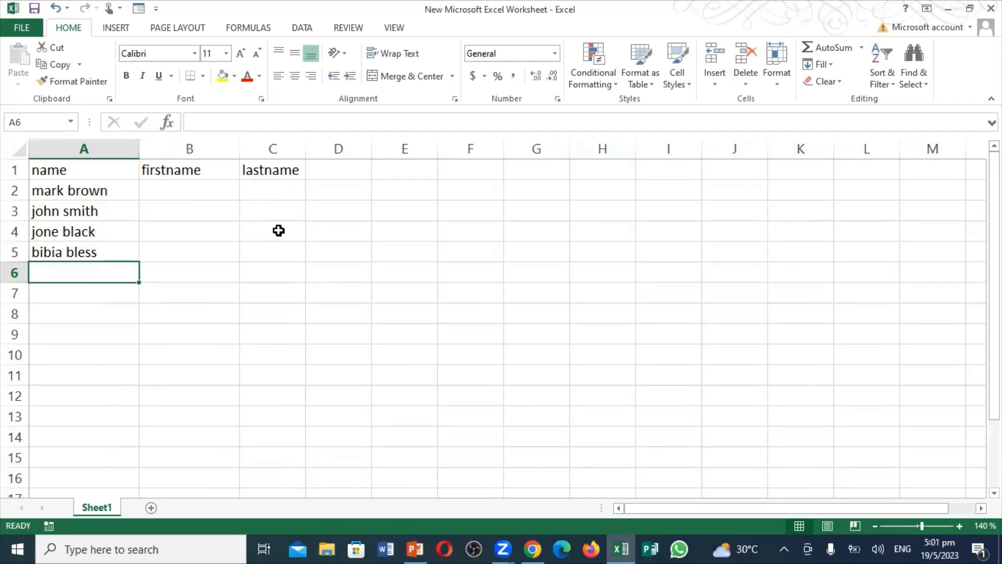
{"action": "left_click", "coordinate": [275, 202]}
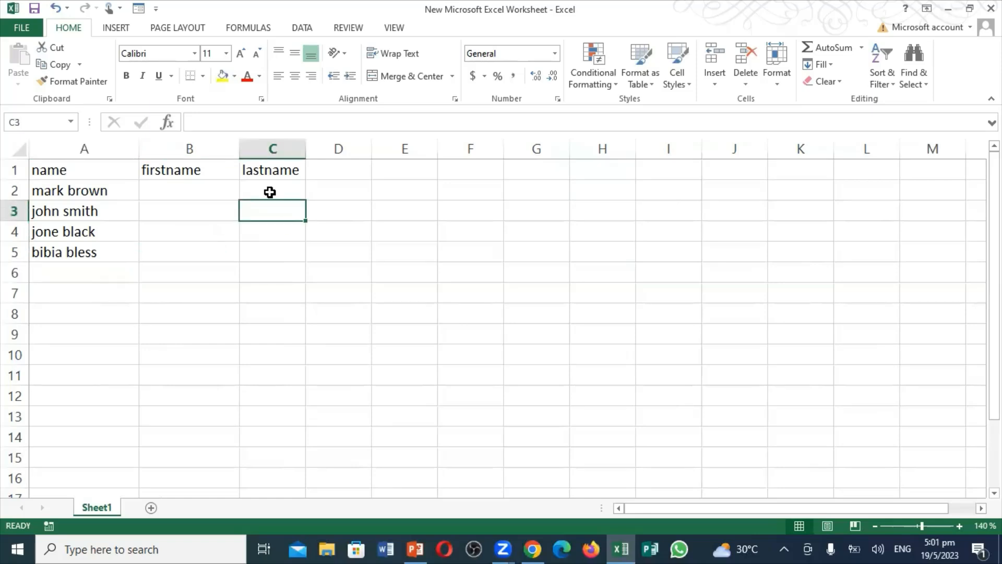
Enter the first person's last name in cell C2 and complete the lastname column with Flash Fill.
{"action": "left_click", "coordinate": [270, 193]}
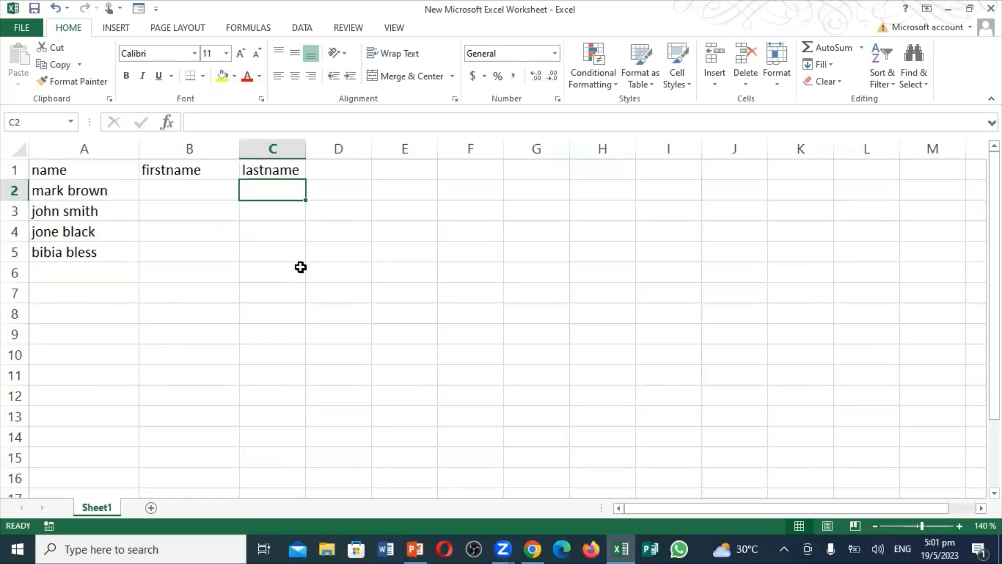
{"action": "type", "text": "brown"}
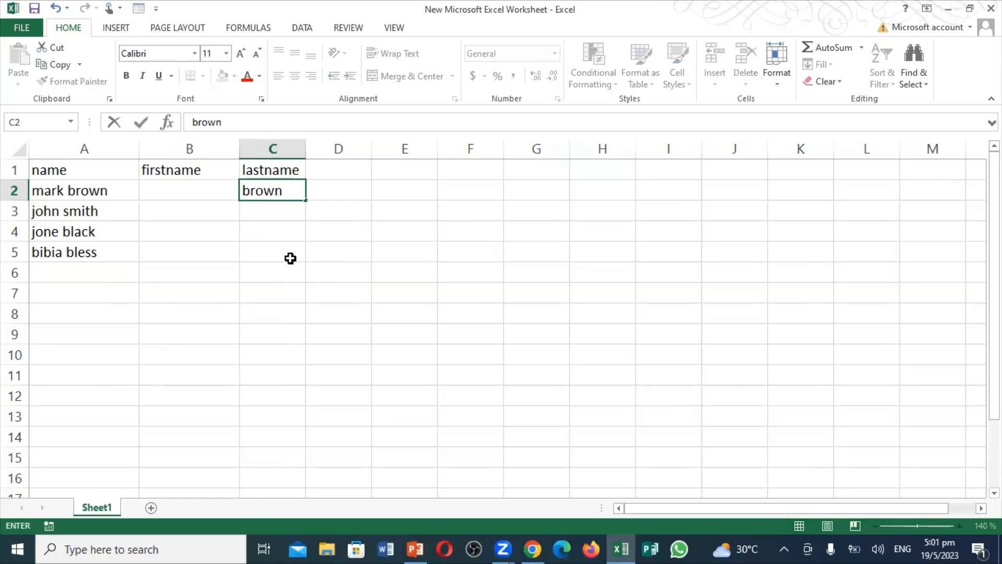
{"action": "key", "text": "Return"}
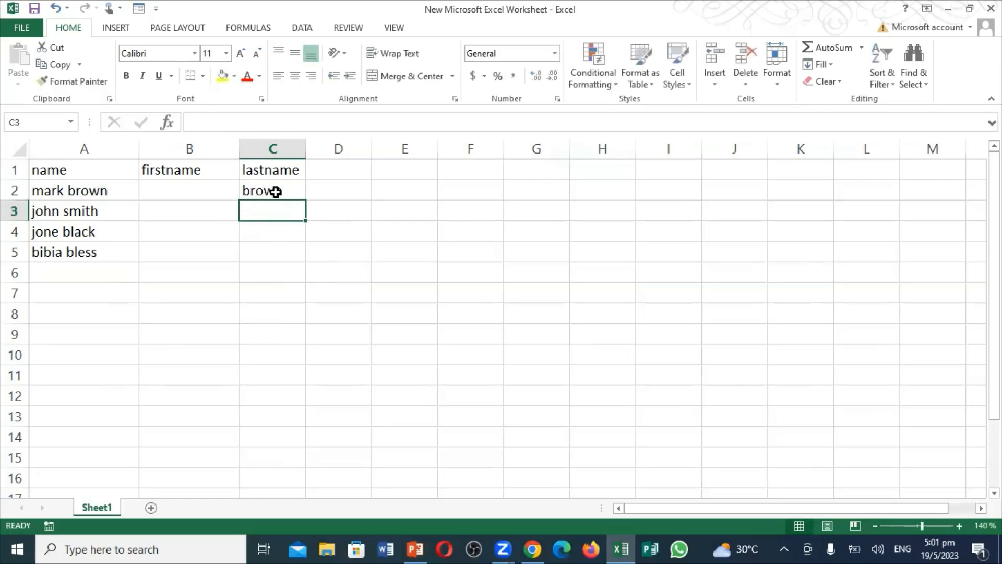
{"action": "left_click", "coordinate": [275, 191]}
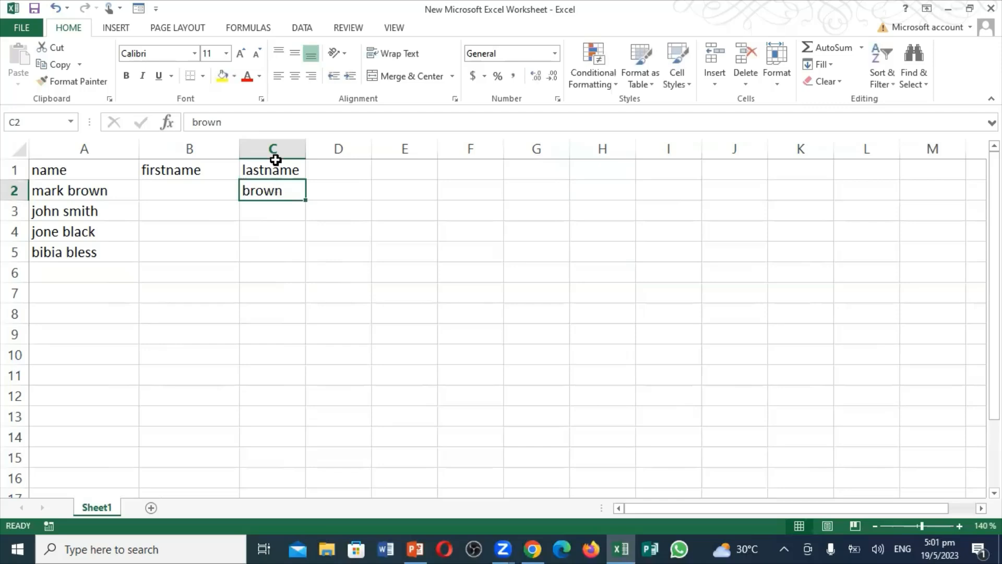
{"action": "left_click", "coordinate": [305, 28]}
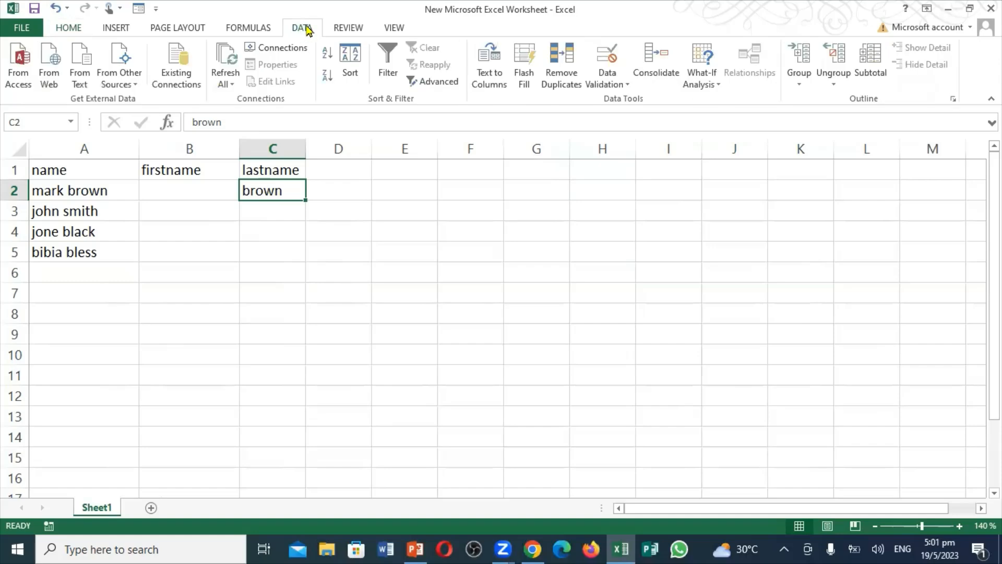
{"action": "left_click", "coordinate": [528, 67]}
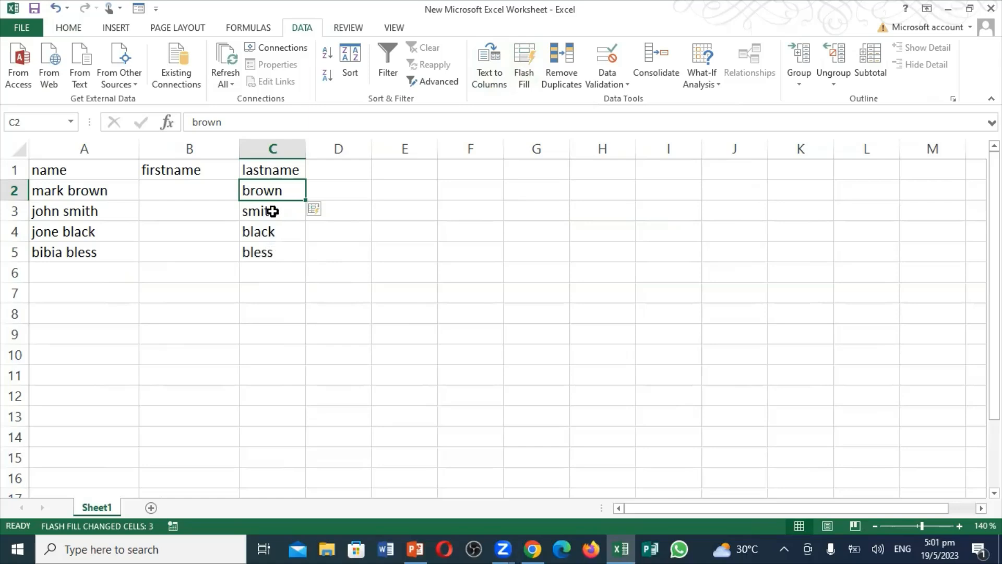
Enter the first person's first name in cell B2 and complete the firstname column with Flash Fill.
{"action": "left_click", "coordinate": [167, 194]}
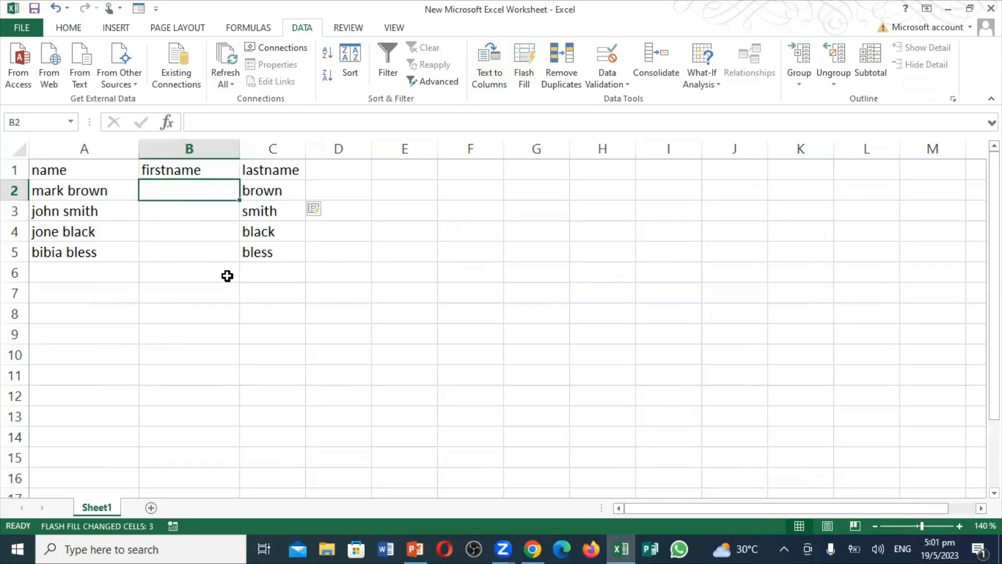
{"action": "type", "text": "mark"}
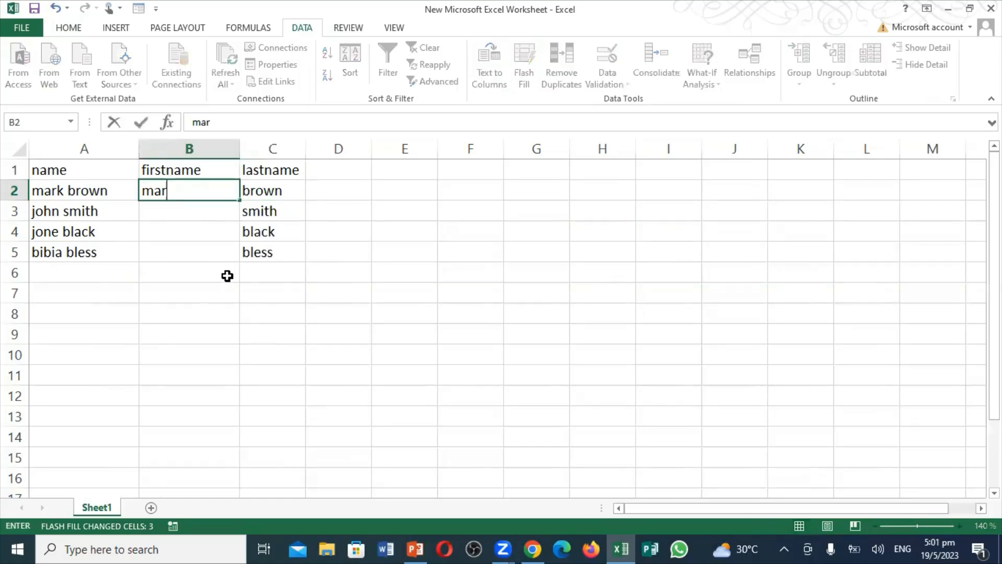
{"action": "left_click", "coordinate": [190, 210]}
{"action": "left_click", "coordinate": [187, 191]}
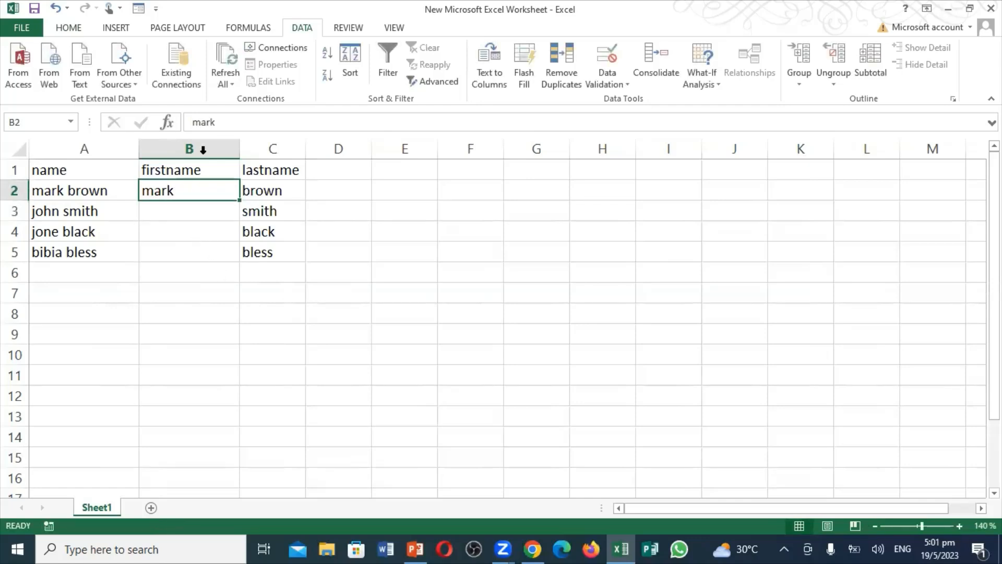
{"action": "left_click", "coordinate": [520, 61]}
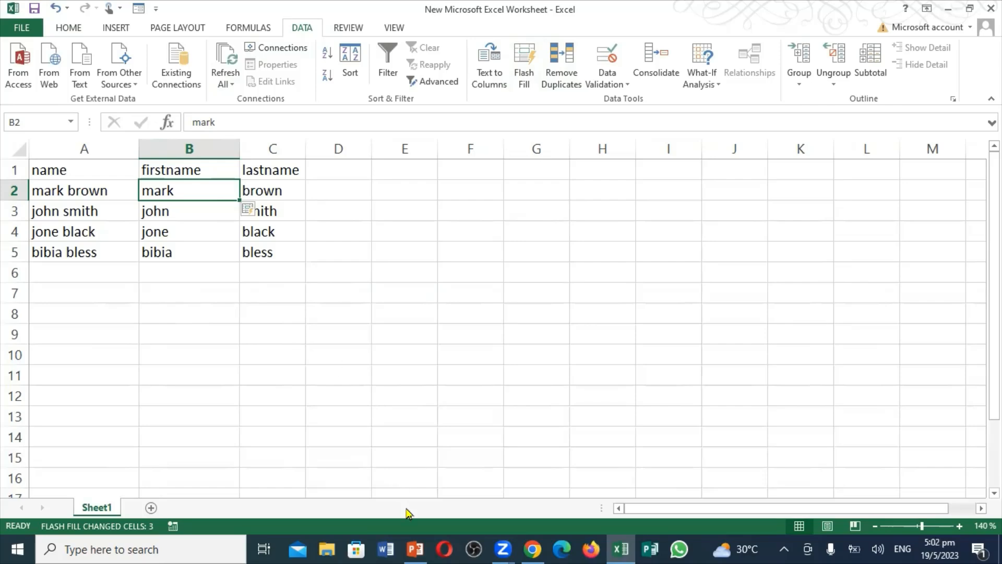
Check the topic list in PowerPoint, and back in the Excel sheet enter 23, 5, 6 and 7 in cells E2 to H2.
{"action": "left_click", "coordinate": [413, 547]}
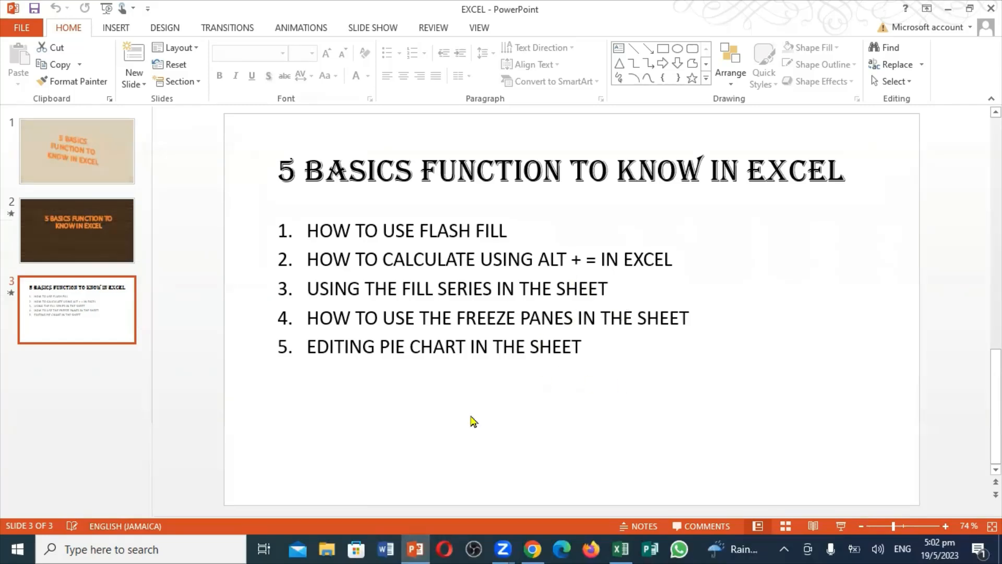
{"action": "left_click", "coordinate": [614, 547]}
{"action": "left_click", "coordinate": [409, 189]}
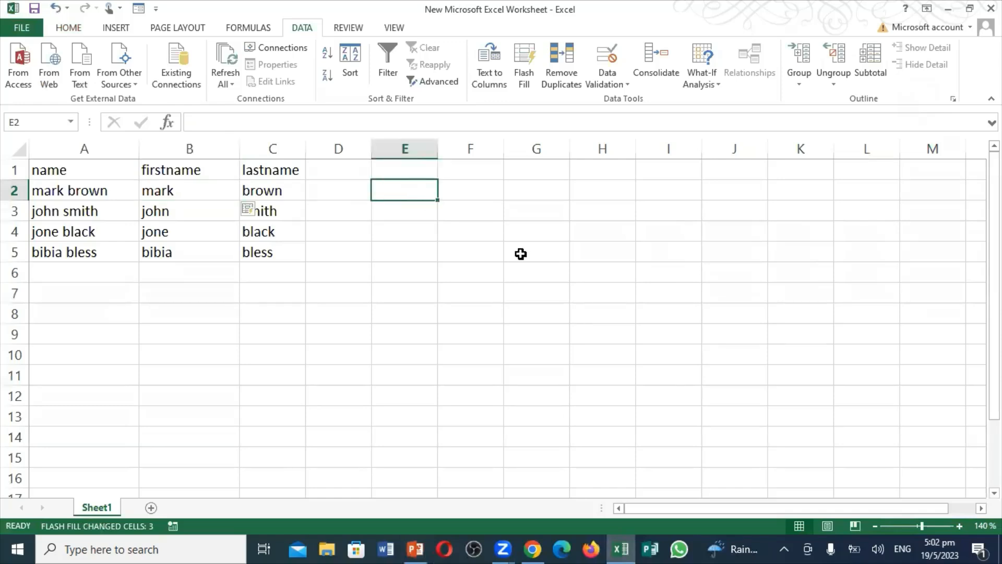
{"action": "type", "text": "23"}
{"action": "key", "text": "Tab"}
{"action": "type", "text": "5"}
{"action": "key", "text": "Tab"}
{"action": "type", "text": "6"}
{"action": "key", "text": "Tab"}
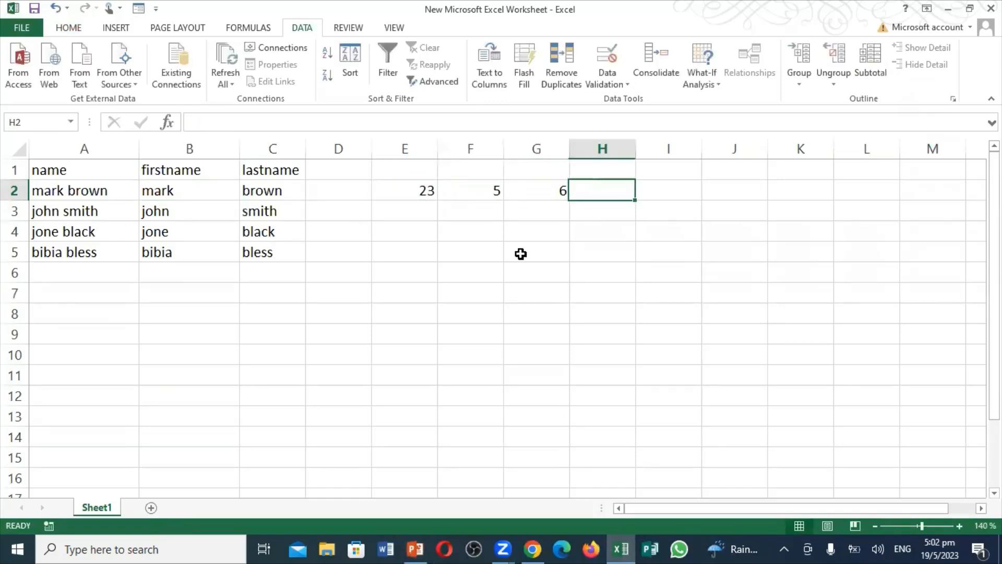
{"action": "type", "text": "7"}
{"action": "key", "text": "Down"}
Enter 87, 65 and 6 in cells H3, H4 and H5.
{"action": "type", "text": "87"}
{"action": "key", "text": "Down"}
{"action": "type", "text": "65"}
{"action": "key", "text": "Down"}
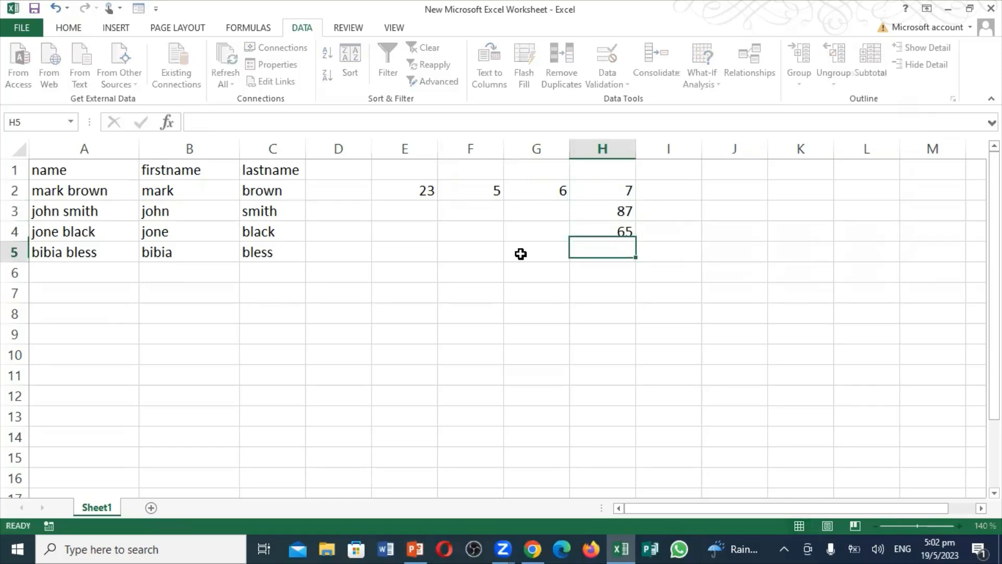
{"action": "type", "text": "6"}
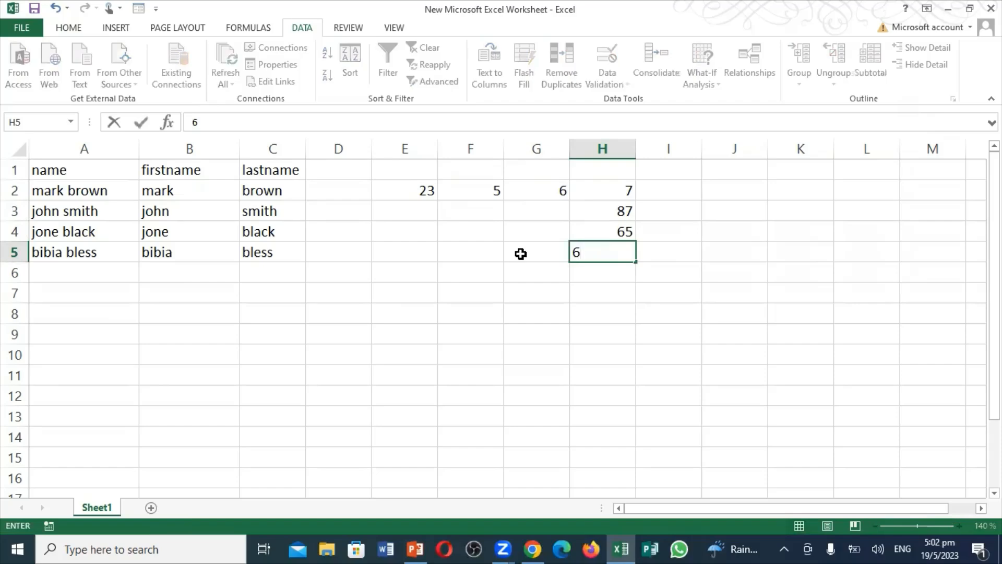
Enter 8 in cell G5, 9 in G4 and 9 in G3.
{"action": "left_click", "coordinate": [521, 254]}
{"action": "type", "text": "8"}
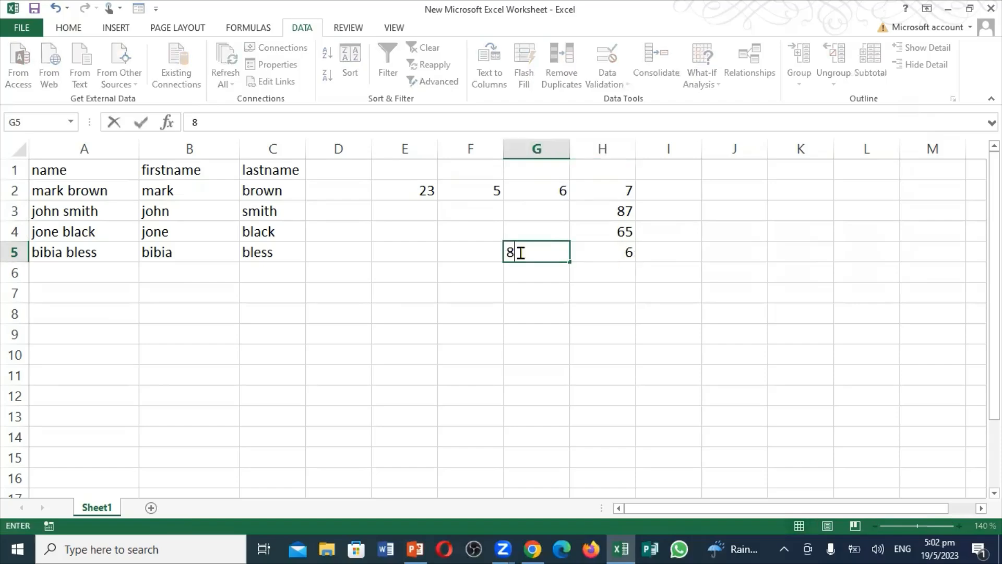
{"action": "key", "text": "Up"}
{"action": "type", "text": "9"}
{"action": "key", "text": "Up"}
{"action": "type", "text": "9"}
Enter 65, 78 and 6 in cells F3, F4 and F5.
{"action": "key", "text": "Left"}
{"action": "type", "text": "65"}
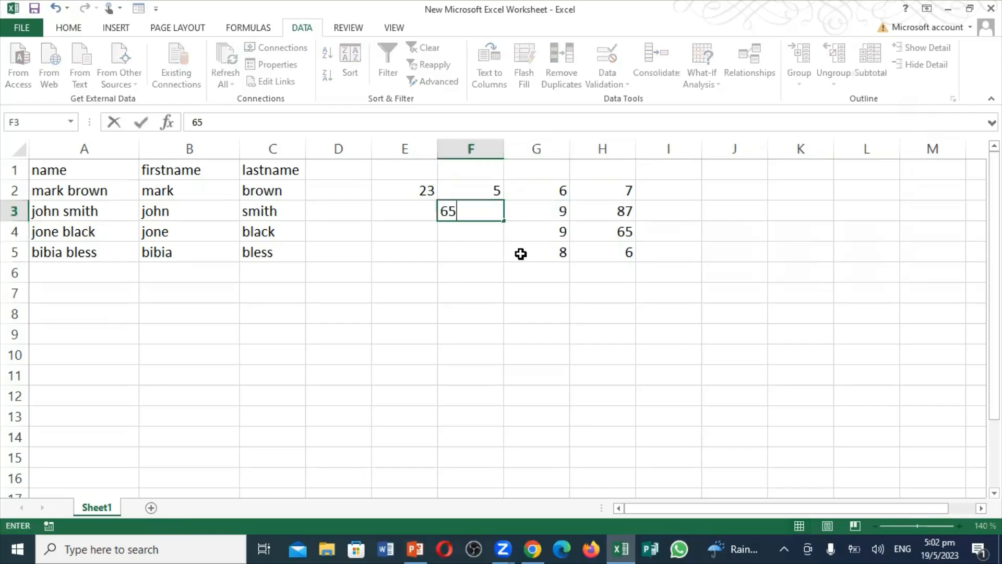
{"action": "key", "text": "Down"}
{"action": "type", "text": "78"}
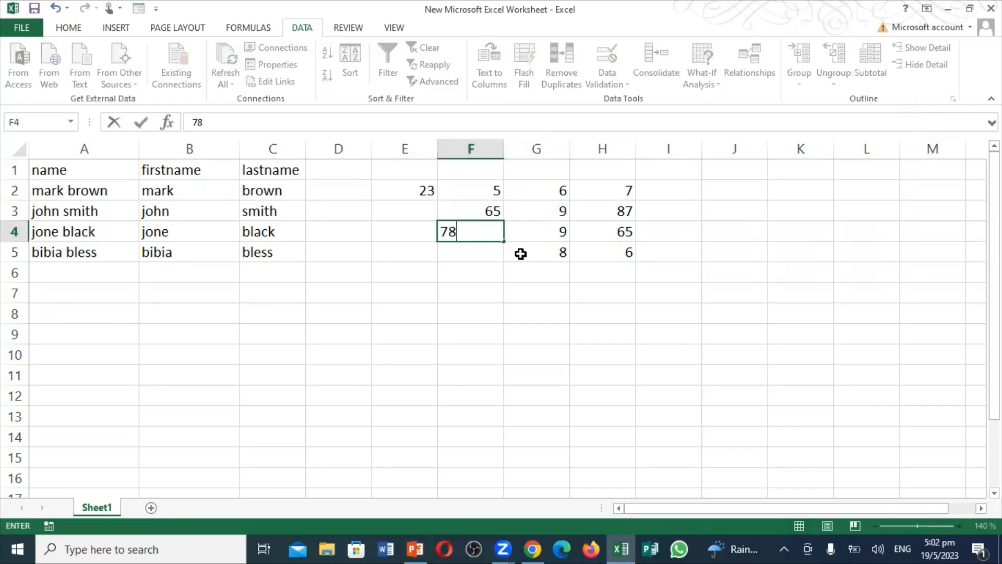
{"action": "key", "text": "Down"}
{"action": "type", "text": "6"}
Complete the number block by entering 8 in cell E5, 7 in E4 and 6 in E3.
{"action": "key", "text": "Left"}
{"action": "type", "text": "8"}
{"action": "key", "text": "Up"}
{"action": "type", "text": "7"}
{"action": "key", "text": "Up"}
{"action": "type", "text": "6"}
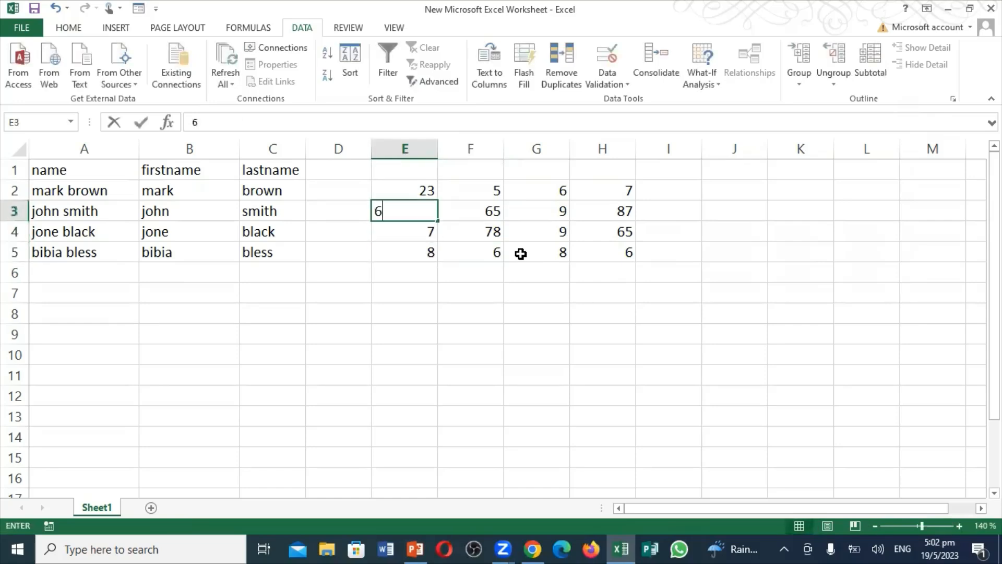
{"action": "key", "text": "Right"}
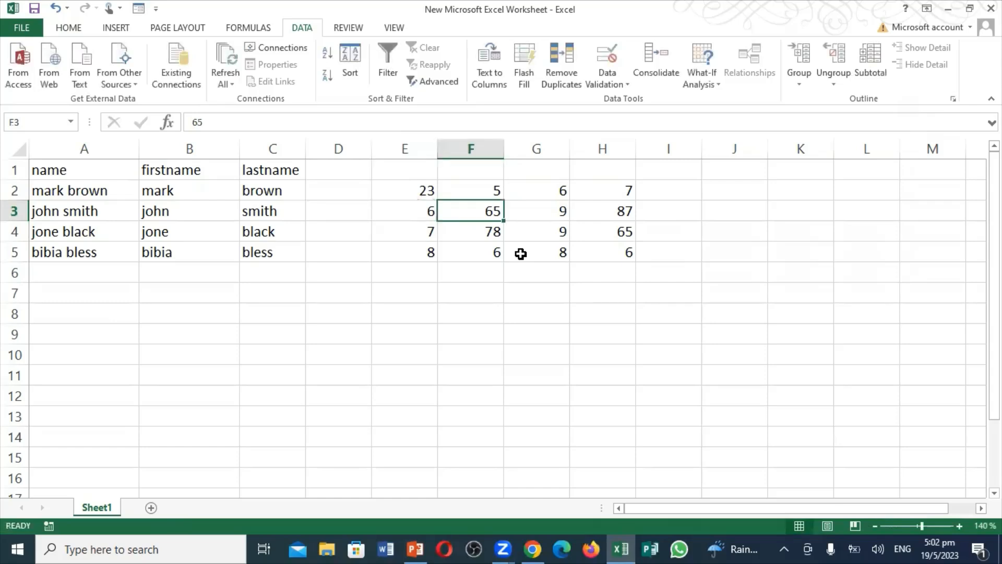
{"action": "left_click", "coordinate": [421, 189]}
{"action": "left_click_drag", "start_coordinate": [420, 190], "coordinate": [655, 253]}
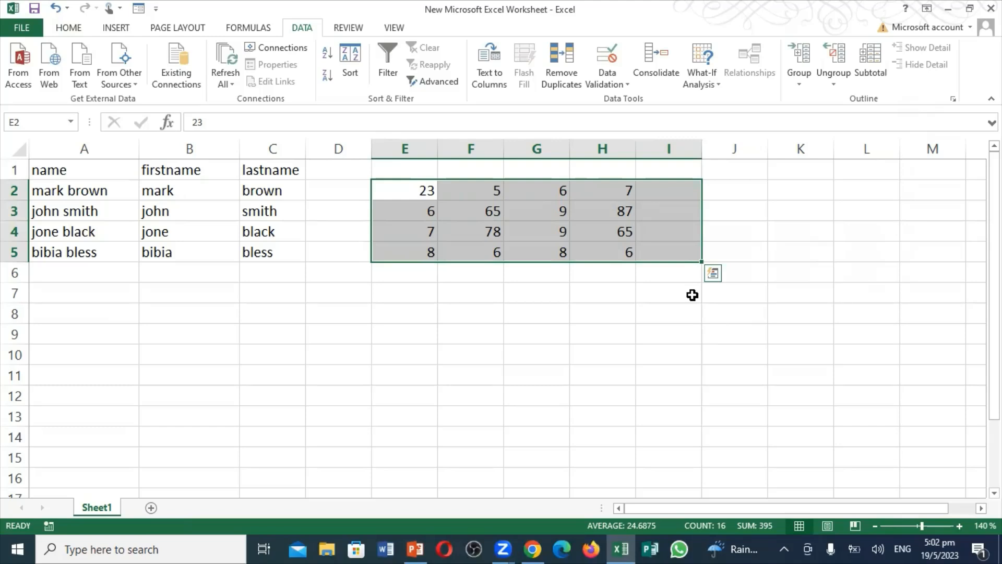
{"action": "type", "text": "="}
{"action": "key", "text": "alt"}
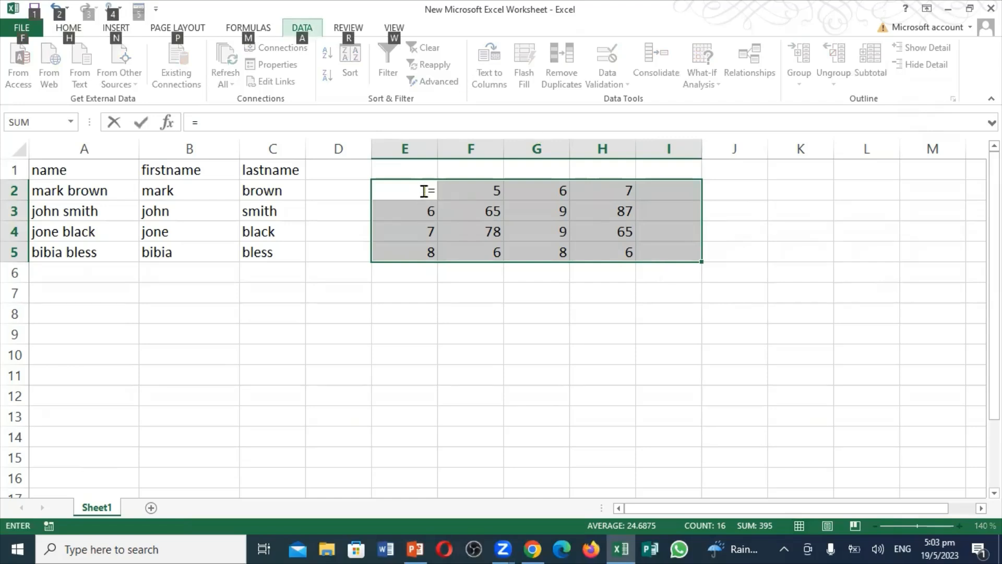
{"action": "key", "text": "alt"}
{"action": "key", "text": "BackSpace"}
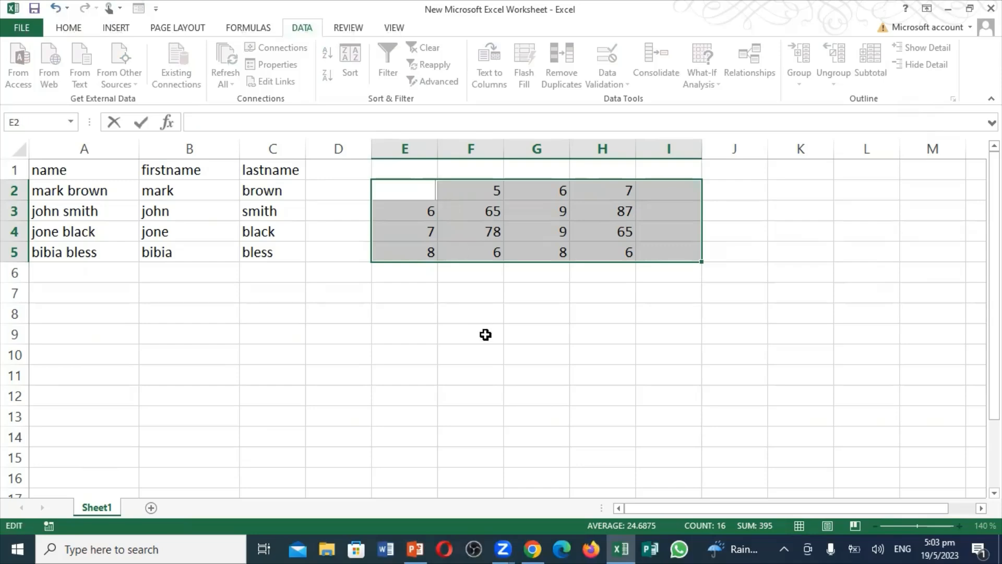
Set cell E2 to 2 and AutoSum the range E2:I5 so each row's total goes into column I.
{"action": "type", "text": "2"}
{"action": "left_click", "coordinate": [591, 313]}
{"action": "left_click_drag", "start_coordinate": [410, 186], "coordinate": [659, 258]}
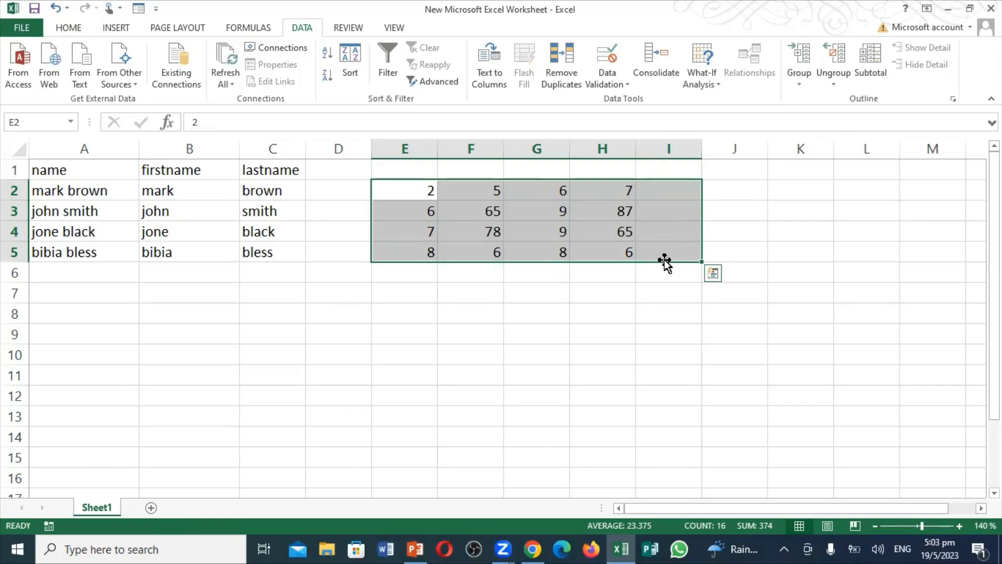
{"action": "key", "text": "alt+equal"}
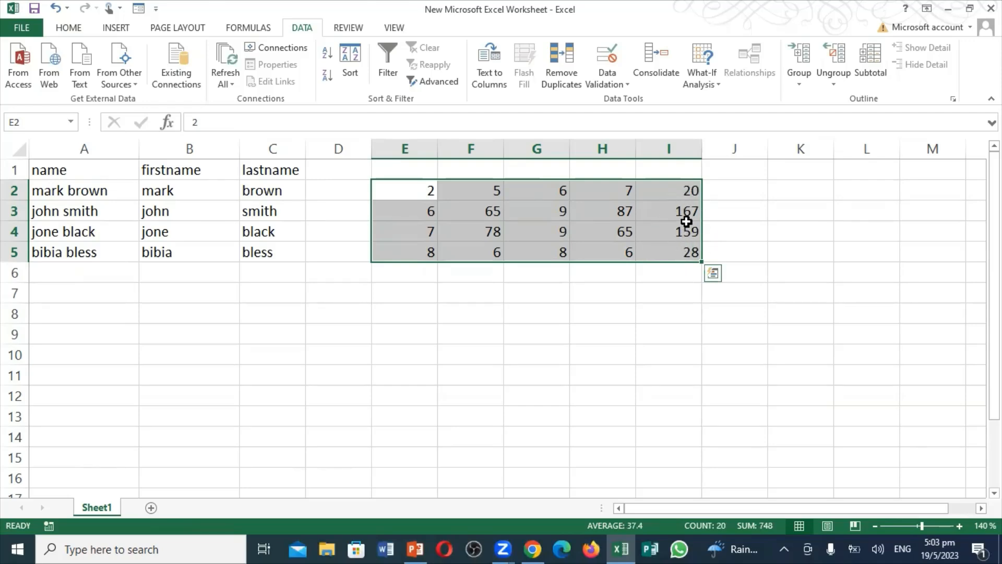
{"action": "left_click", "coordinate": [723, 237]}
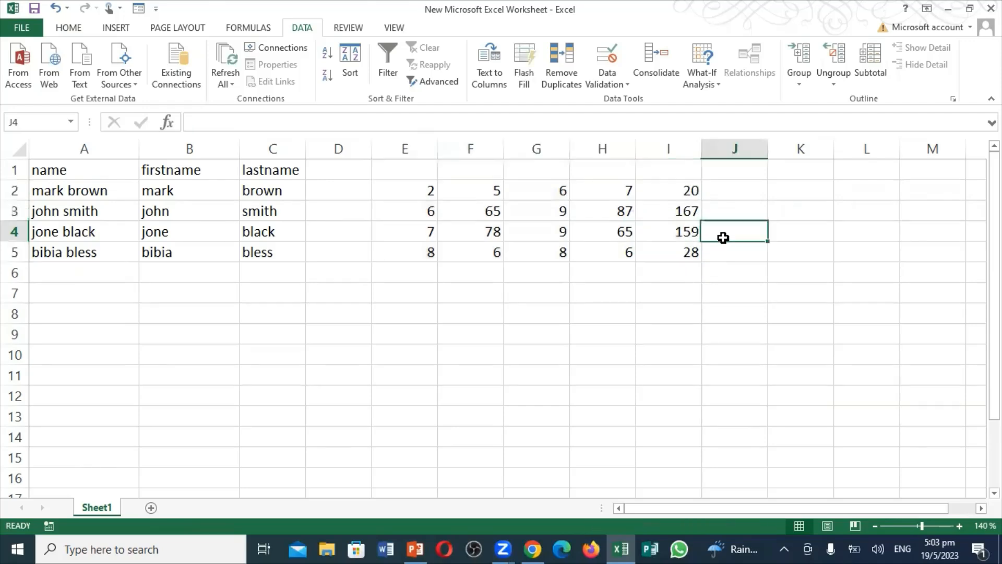
{"action": "left_click", "coordinate": [421, 184]}
{"action": "left_click_drag", "start_coordinate": [421, 183], "coordinate": [742, 249]}
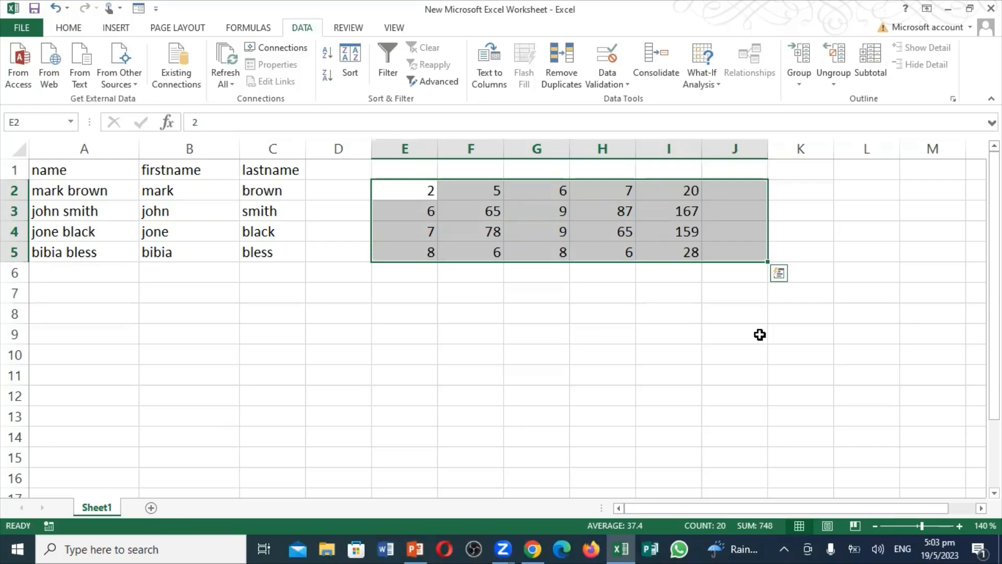
{"action": "type", "text": "="}
{"action": "key", "text": "alt"}
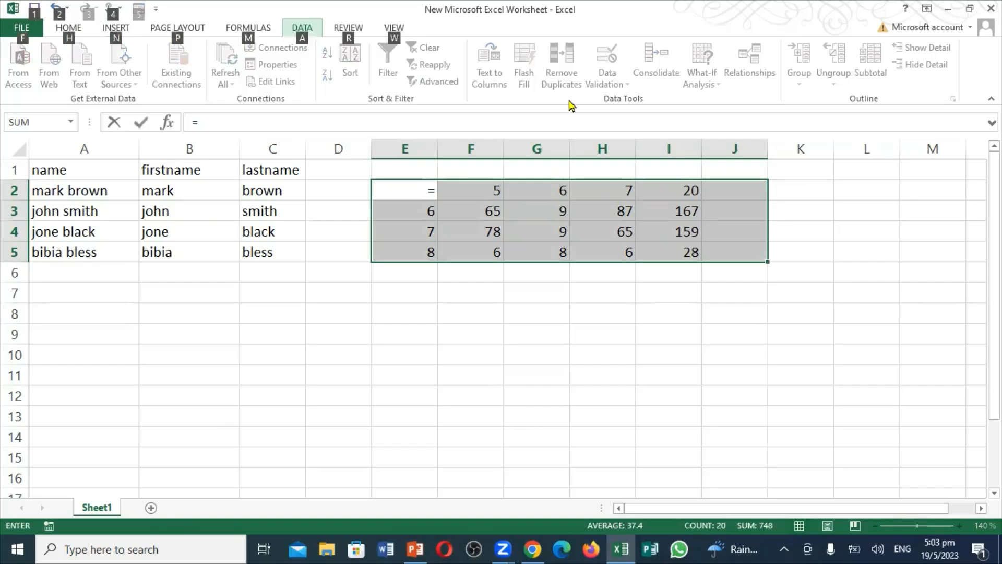
{"action": "left_click", "coordinate": [434, 196]}
{"action": "key", "text": "BackSpace"}
{"action": "left_click", "coordinate": [390, 345]}
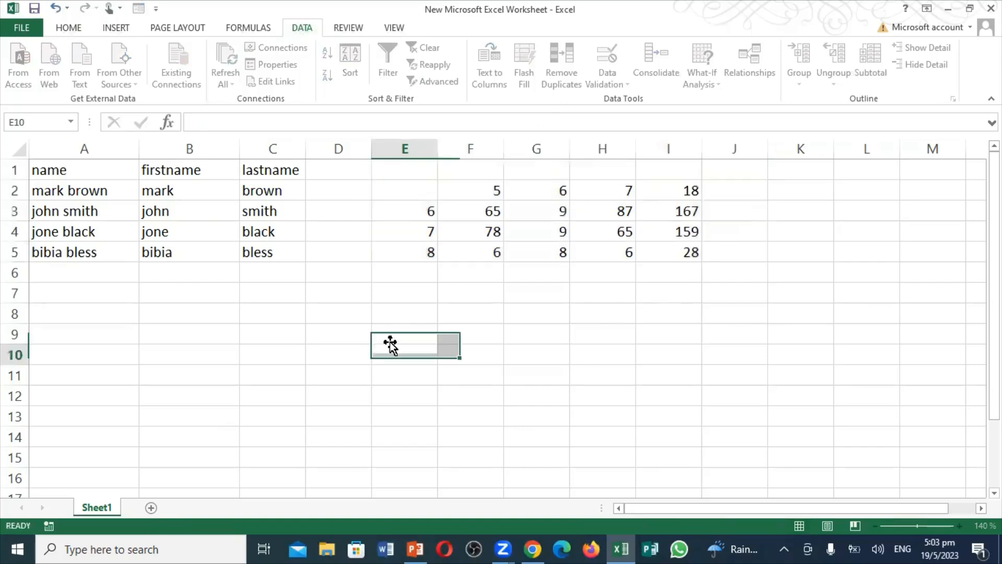
Enter 5 in the empty cell E2.
{"action": "left_click", "coordinate": [407, 187]}
{"action": "type", "text": "5"}
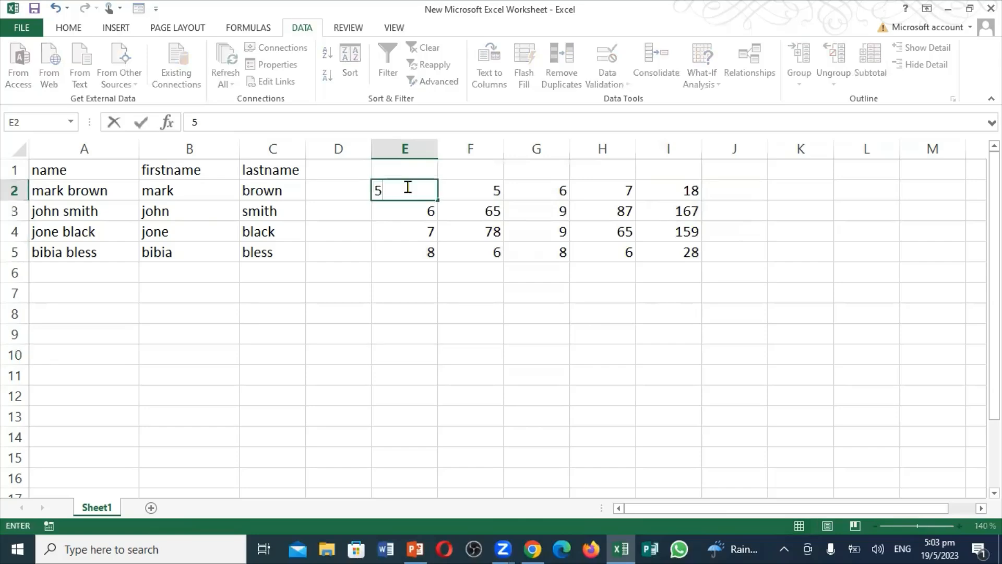
{"action": "left_click", "coordinate": [330, 187]}
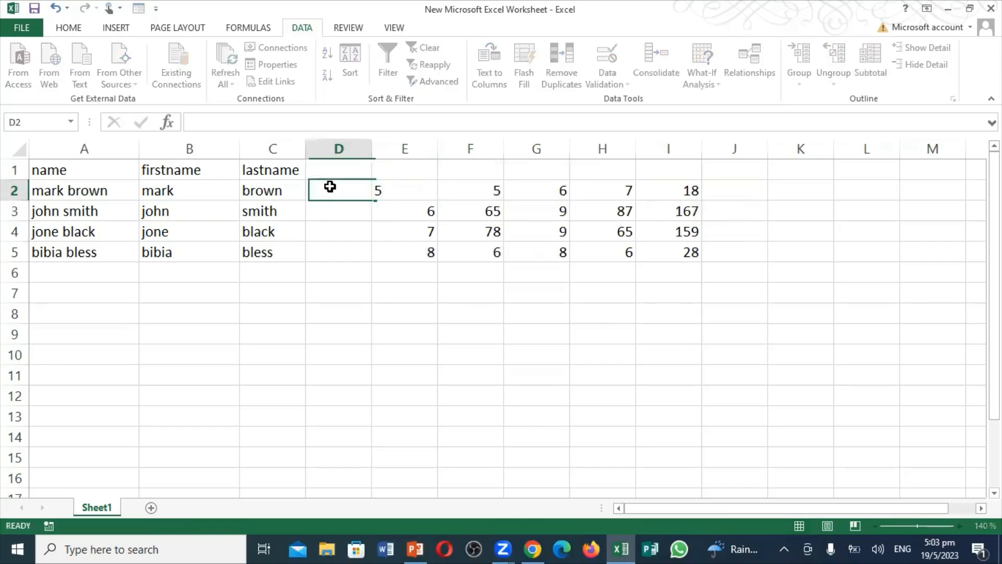
Replace the total in cell I5 with an AutoSum formula that refers to J3, =SUM(J3).
{"action": "left_click", "coordinate": [386, 190]}
{"action": "left_click_drag", "start_coordinate": [390, 190], "coordinate": [747, 257]}
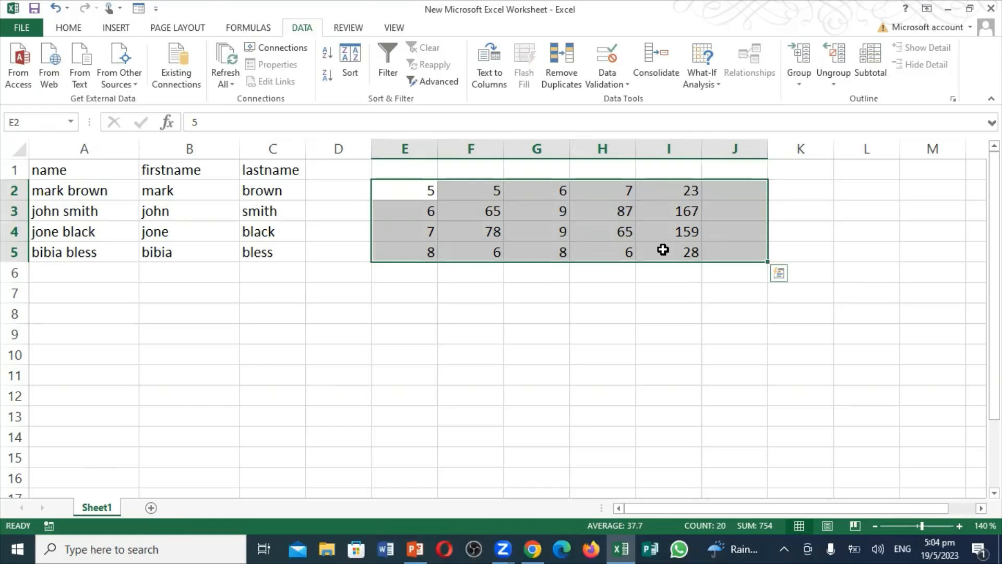
{"action": "left_click", "coordinate": [662, 249]}
{"action": "key", "text": "alt+equal"}
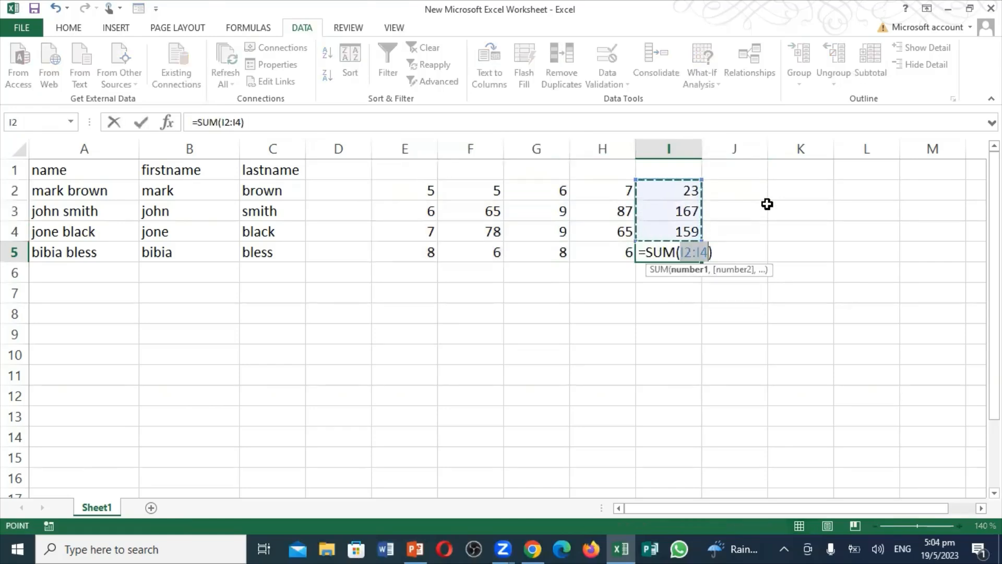
{"action": "left_click", "coordinate": [751, 208]}
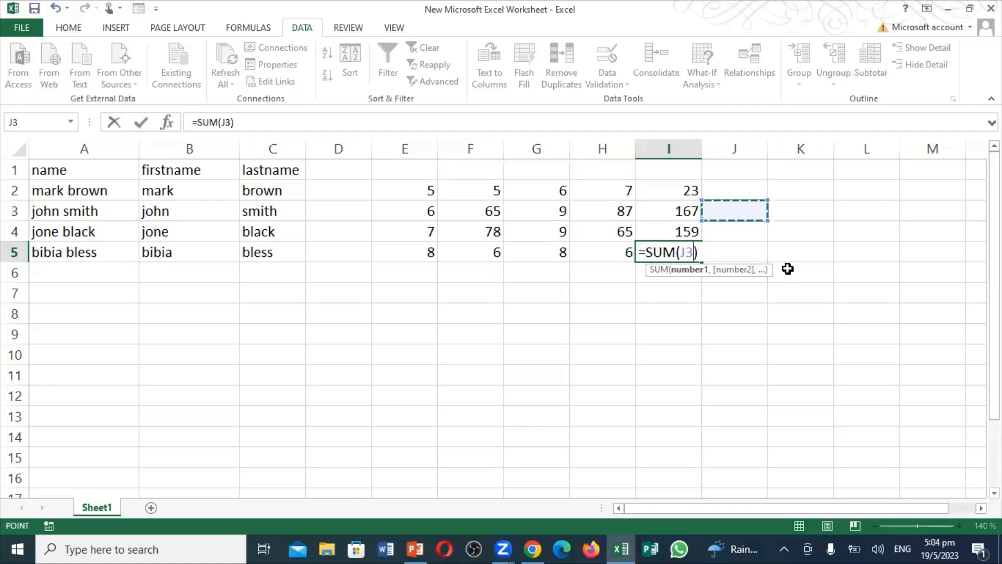
{"action": "key", "text": "Return"}
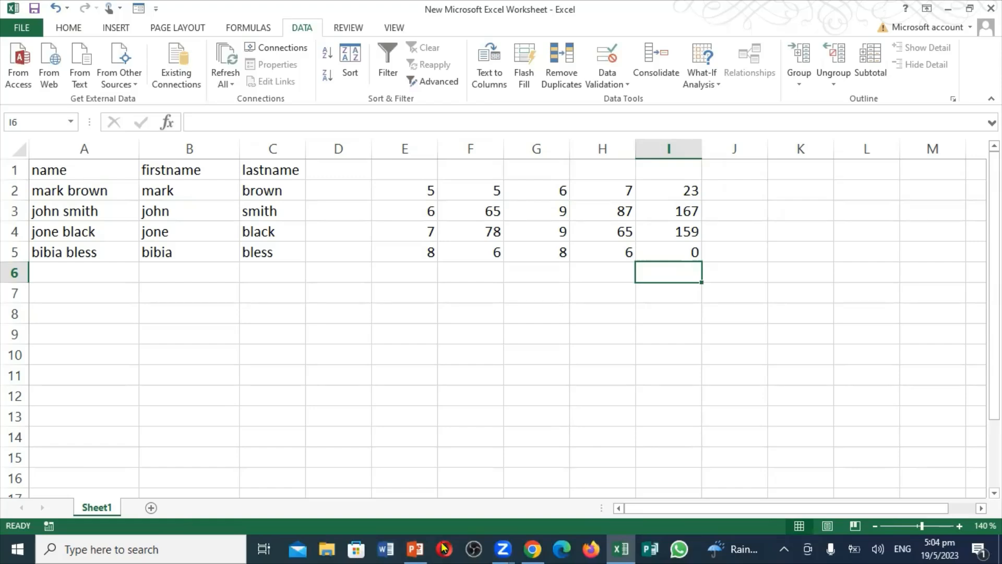
Check the topic list in PowerPoint, return to Excel, and fill E9:E15 with a series starting from 1 using Fill Series.
{"action": "left_click", "coordinate": [414, 549]}
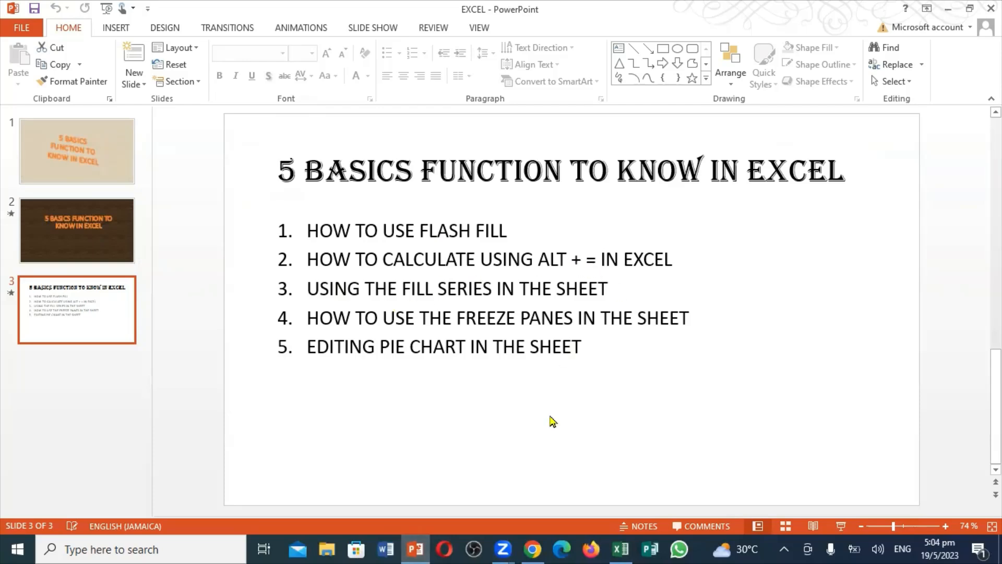
{"action": "left_click", "coordinate": [620, 548]}
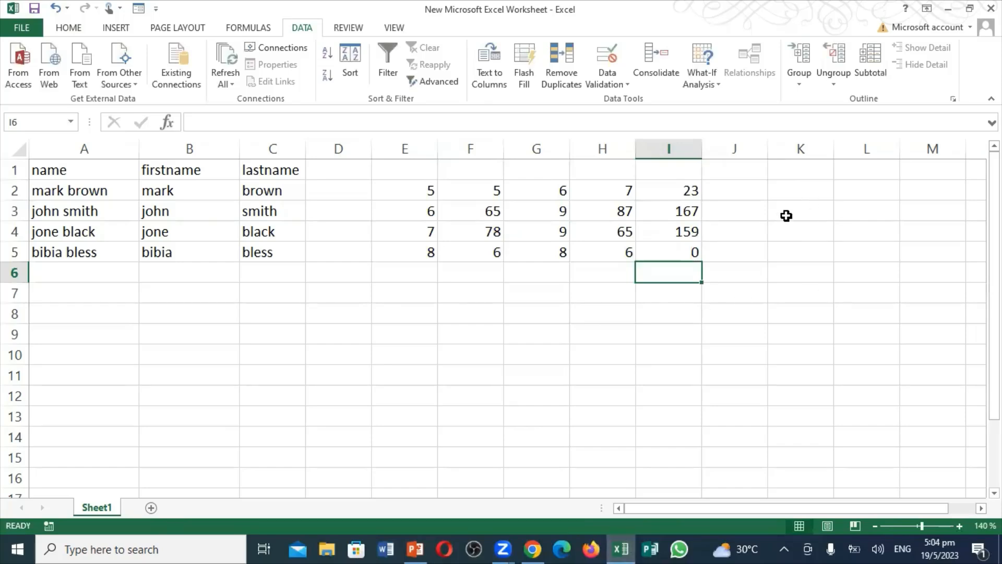
{"action": "left_click", "coordinate": [421, 325]}
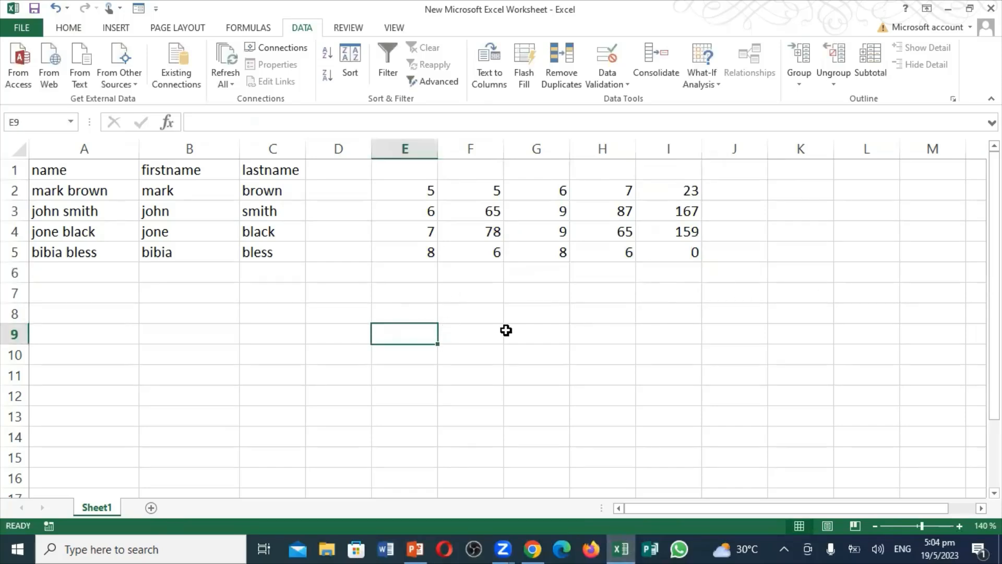
{"action": "type", "text": "1"}
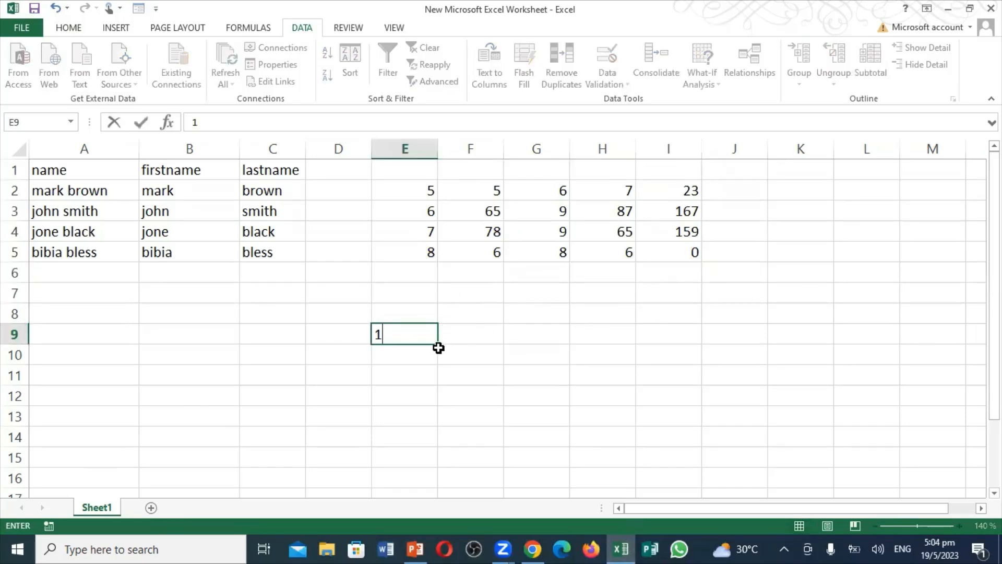
{"action": "left_click_drag", "start_coordinate": [435, 345], "coordinate": [429, 419]}
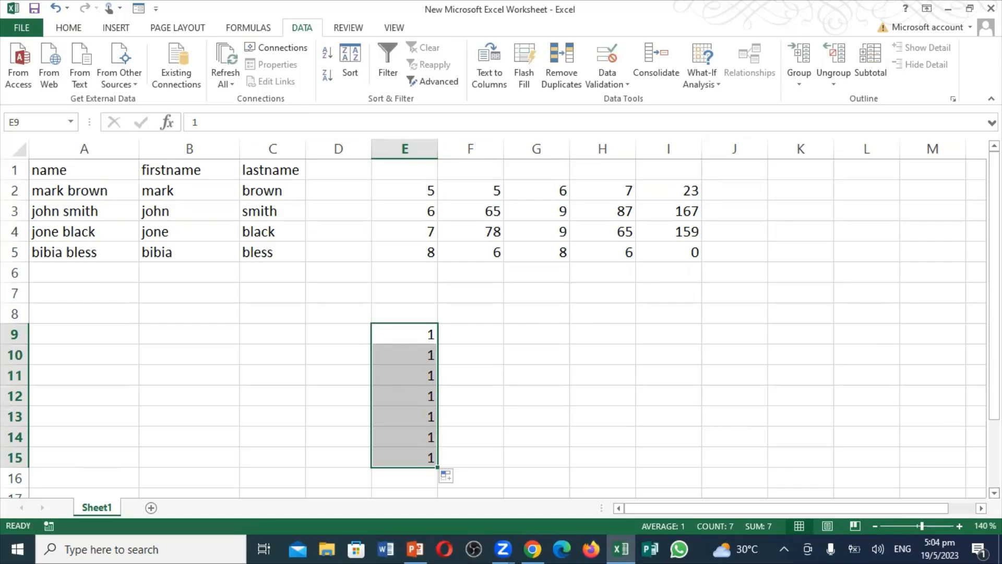
{"action": "scroll", "coordinate": [500, 324], "scroll_direction": "down", "scroll_amount": 5}
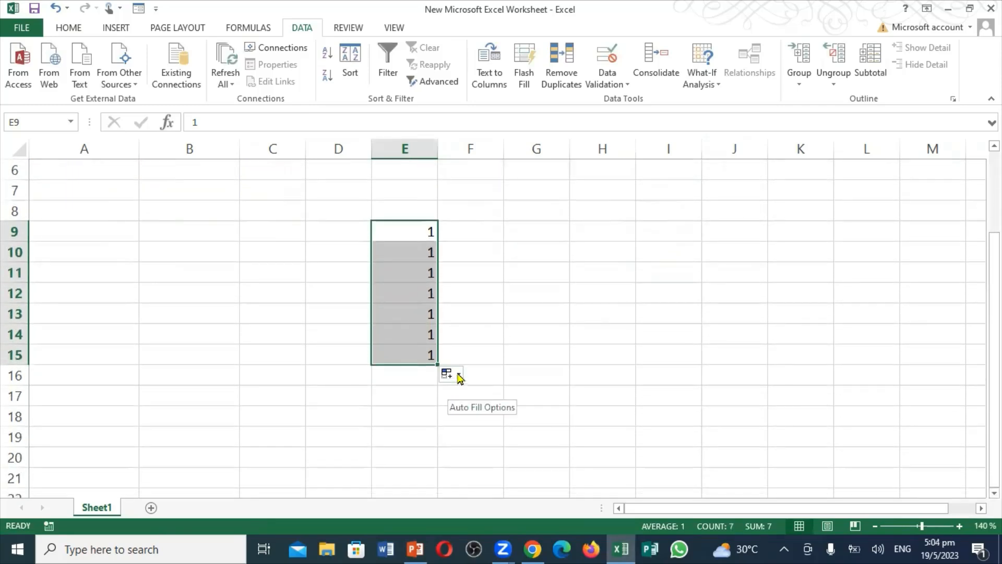
{"action": "left_click", "coordinate": [459, 376]}
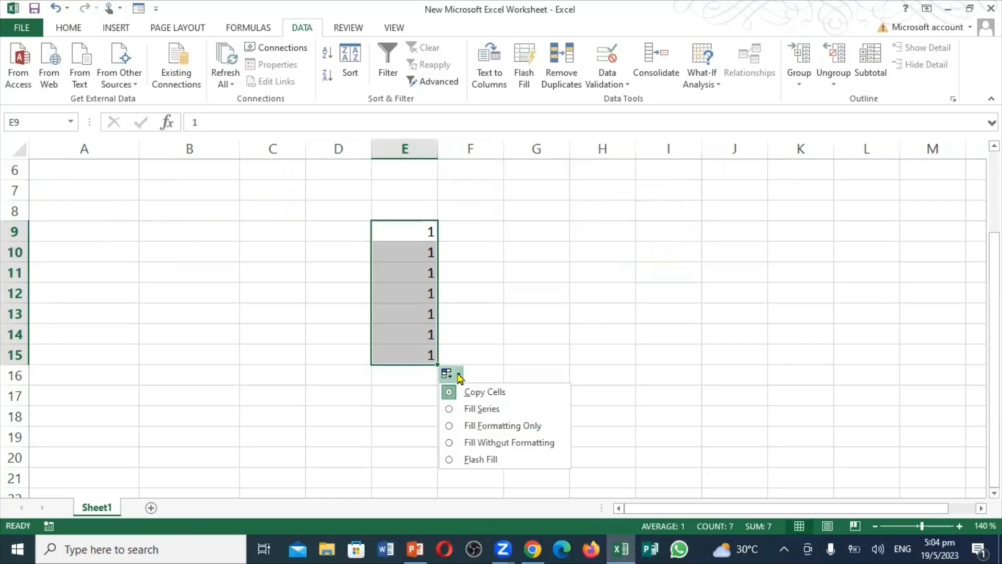
{"action": "left_click", "coordinate": [488, 410]}
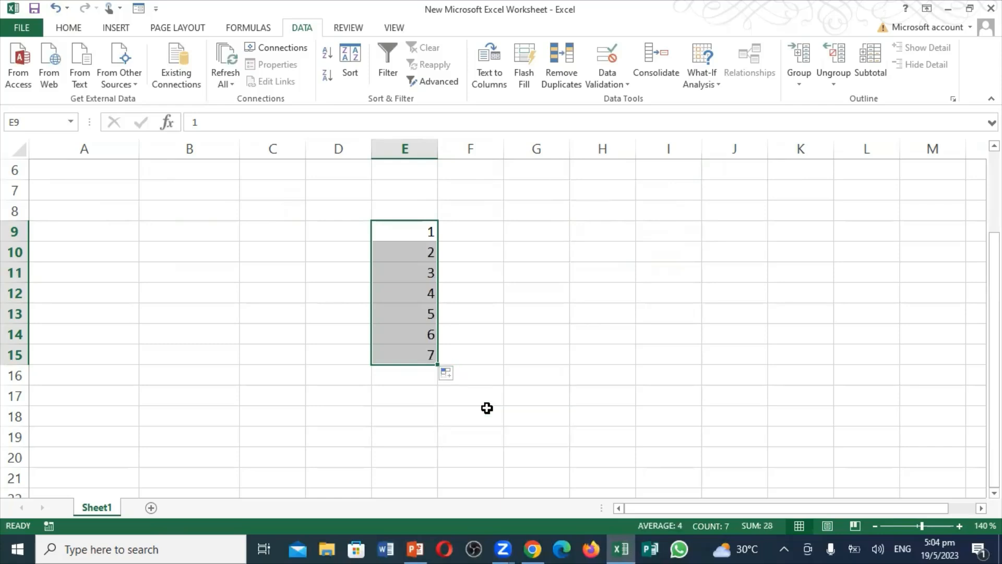
Enter 1 in F9 and 2 in F10, and extend the pattern of these two cells down to F15.
{"action": "left_click", "coordinate": [485, 239]}
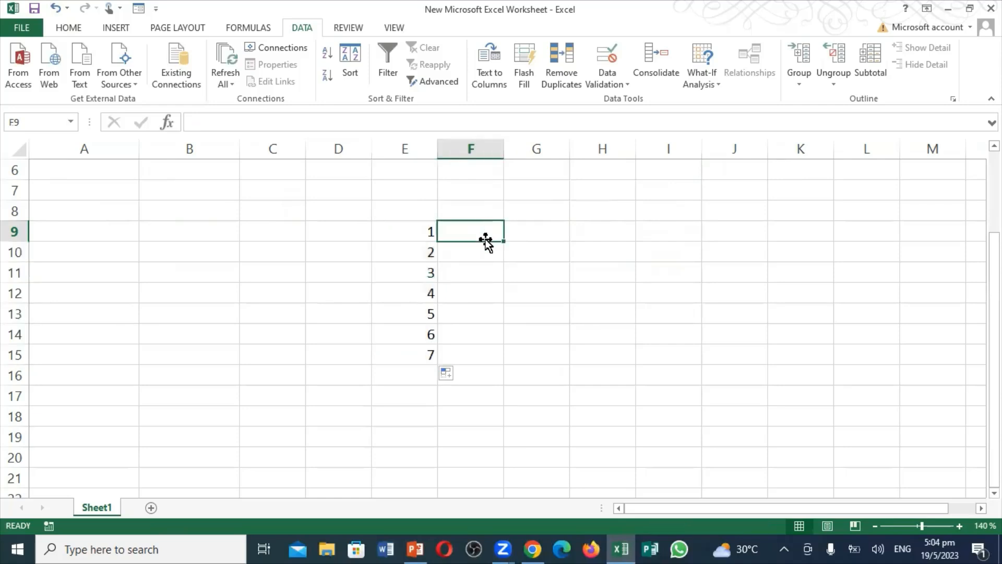
{"action": "type", "text": "1"}
{"action": "key", "text": "Return"}
{"action": "type", "text": "2"}
{"action": "left_click", "coordinate": [485, 236]}
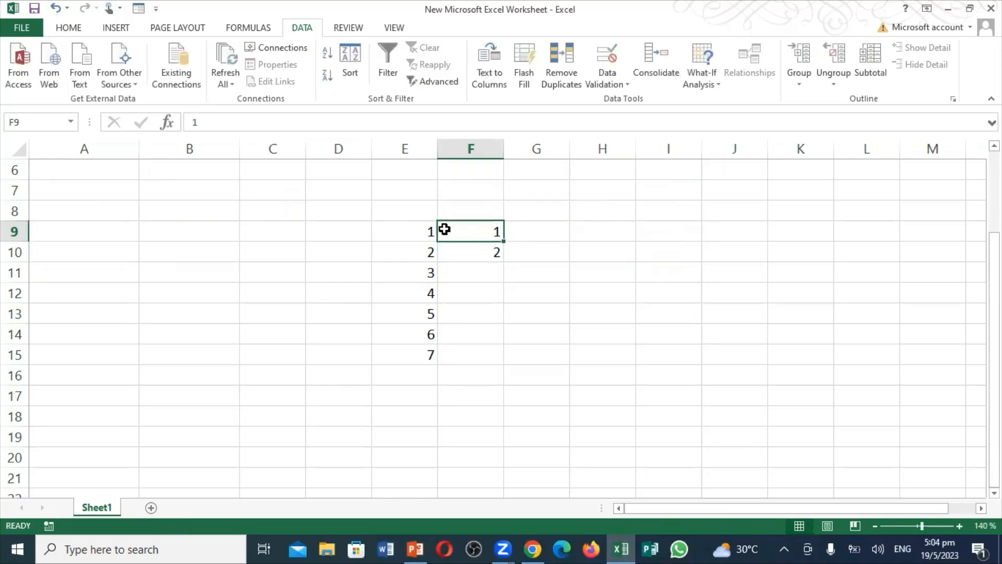
{"action": "left_click_drag", "start_coordinate": [479, 228], "coordinate": [482, 247]}
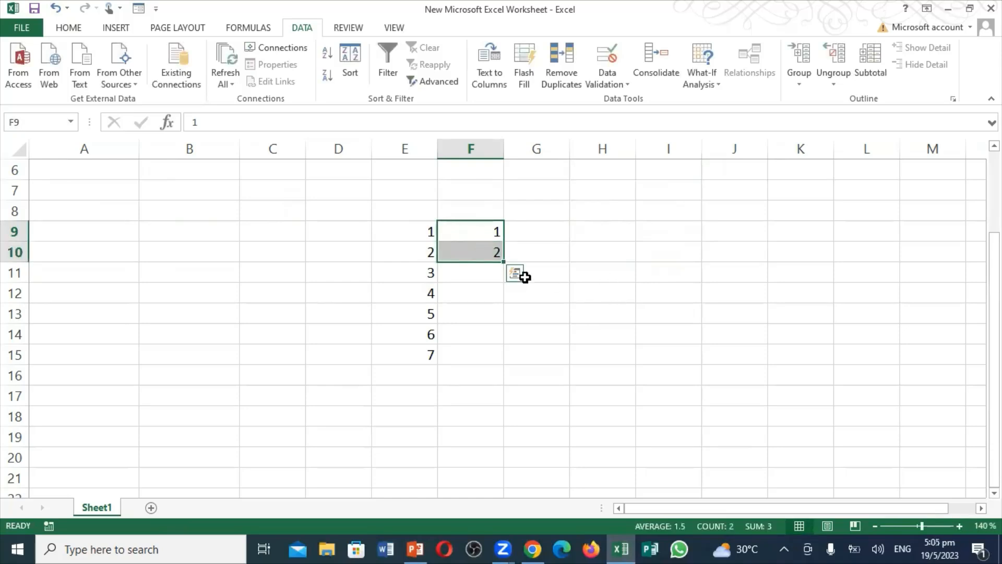
{"action": "left_click_drag", "start_coordinate": [503, 262], "coordinate": [490, 355]}
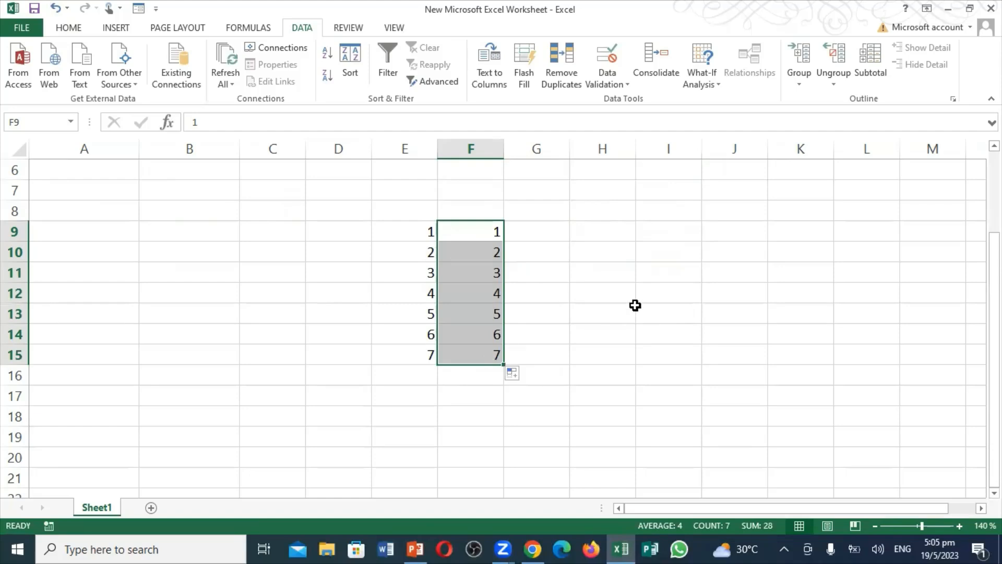
{"action": "left_click", "coordinate": [618, 234]}
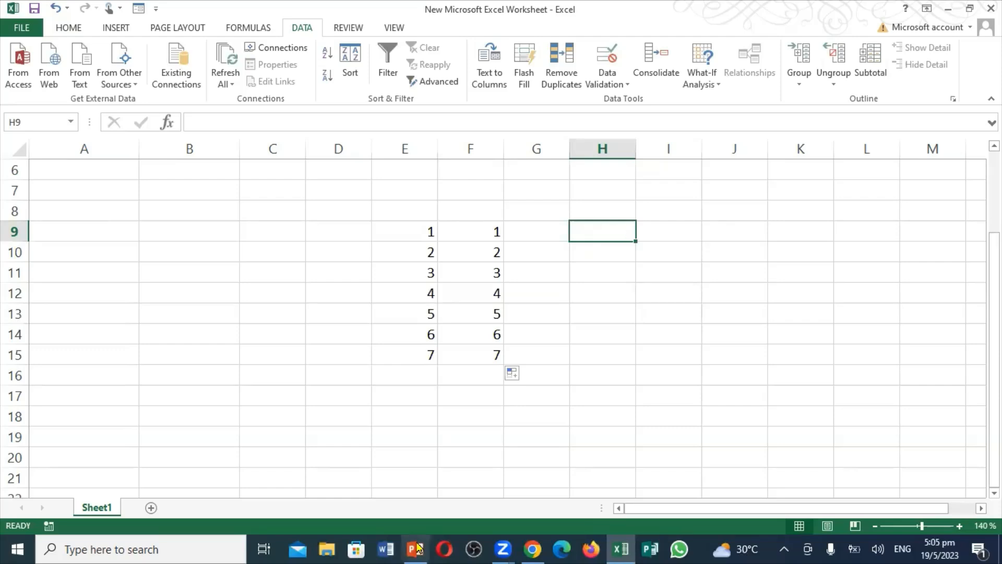
Check the topic list in PowerPoint, return to Excel, and freeze the first column of the sheet.
{"action": "mouse_move", "coordinate": [422, 548]}
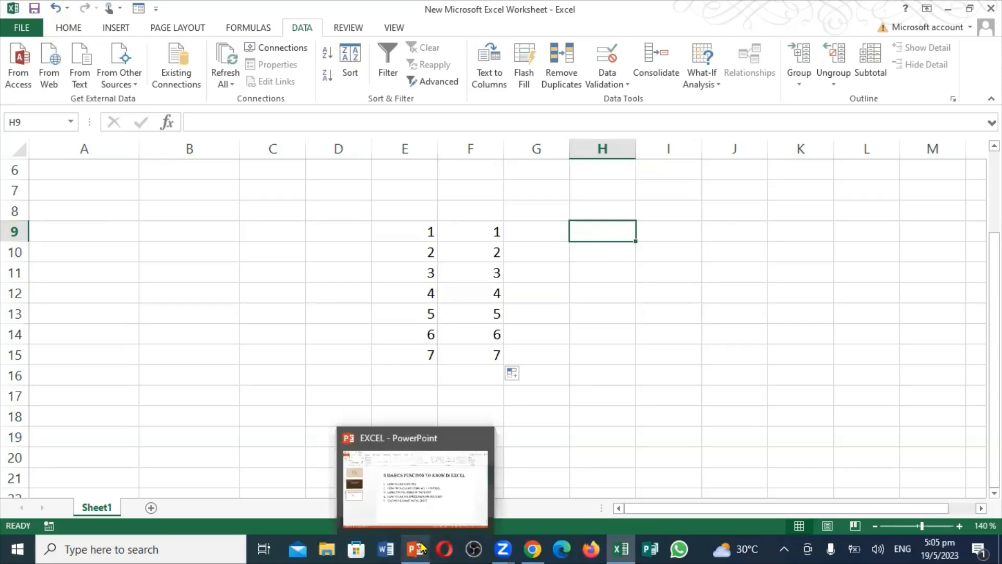
{"action": "left_click", "coordinate": [421, 509]}
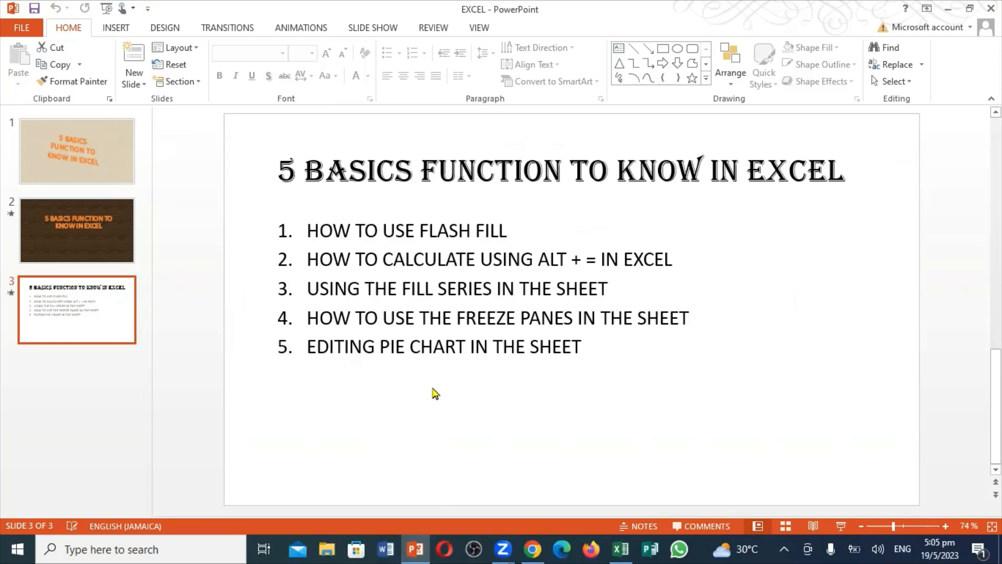
{"action": "left_click", "coordinate": [620, 549]}
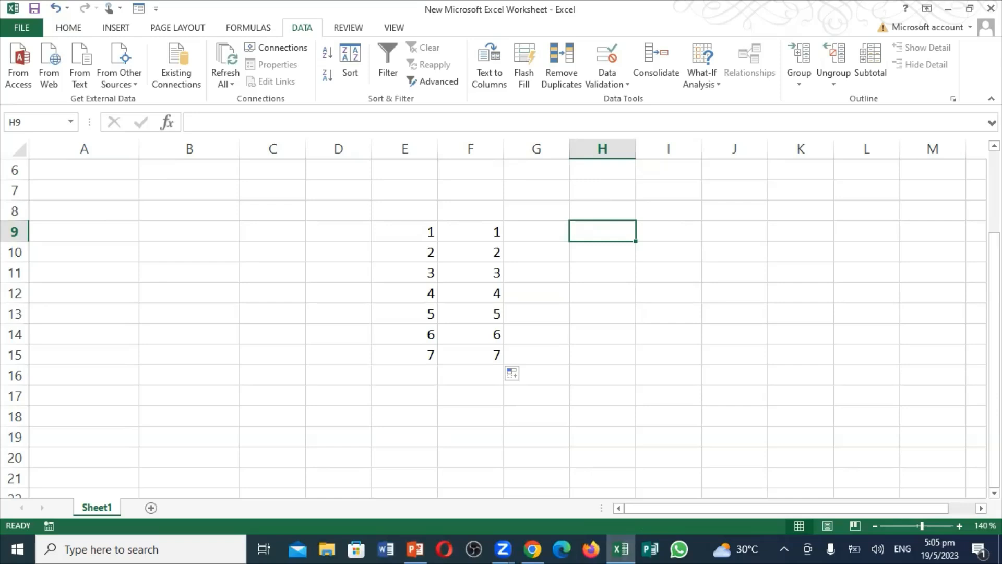
{"action": "scroll", "coordinate": [501, 313], "scroll_direction": "up", "scroll_amount": 2}
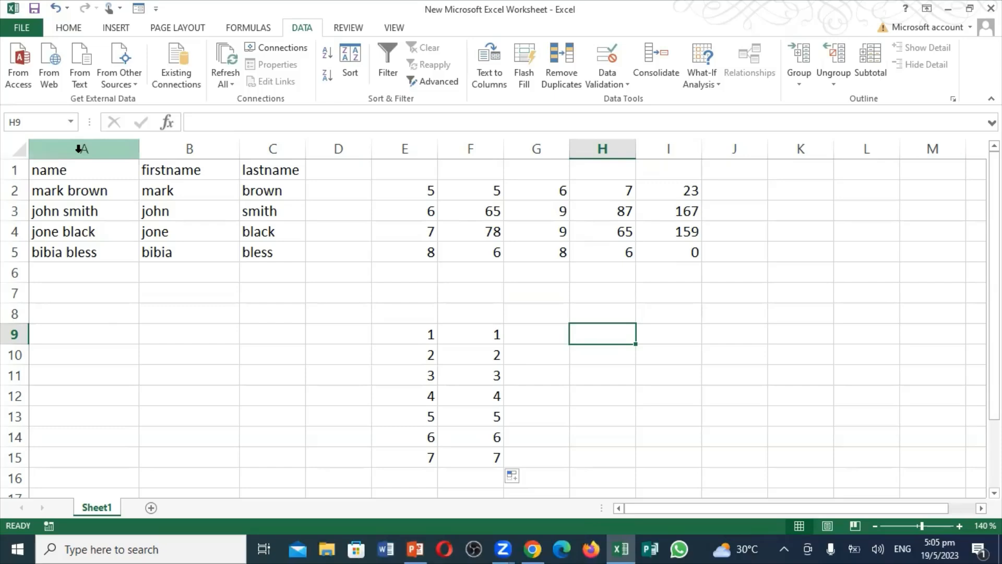
{"action": "left_click", "coordinate": [79, 151]}
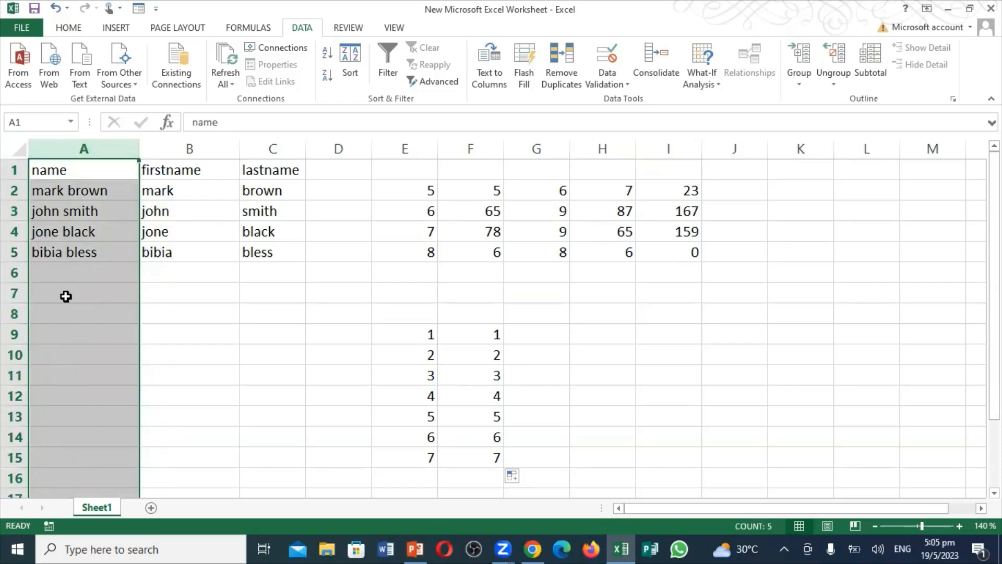
{"action": "left_click", "coordinate": [388, 32]}
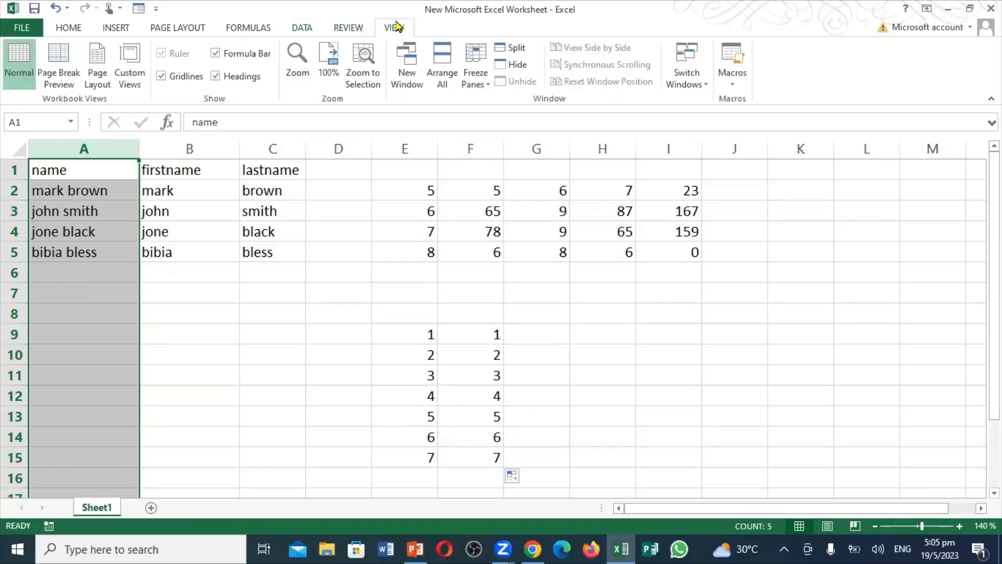
{"action": "left_click", "coordinate": [489, 84]}
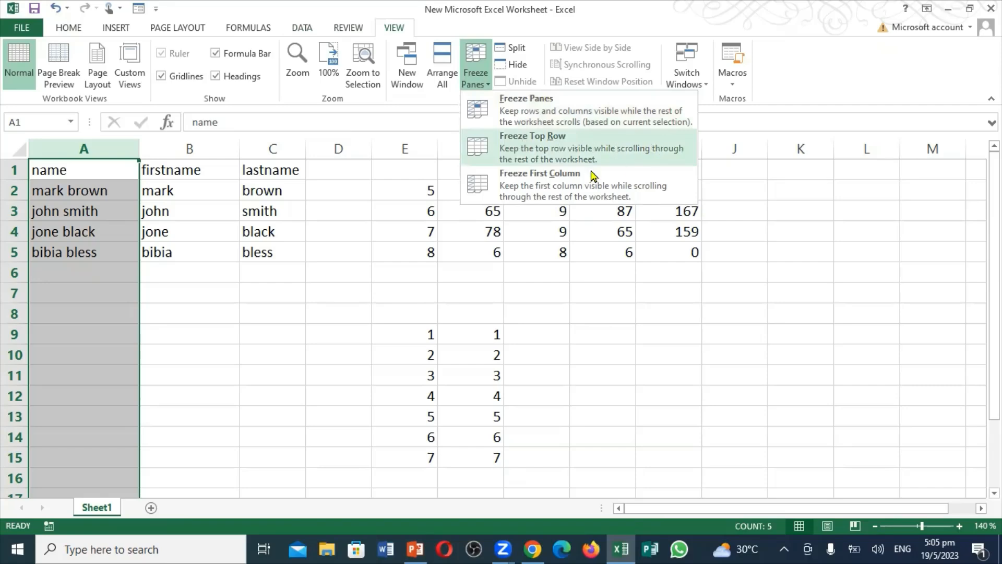
{"action": "left_click", "coordinate": [540, 187]}
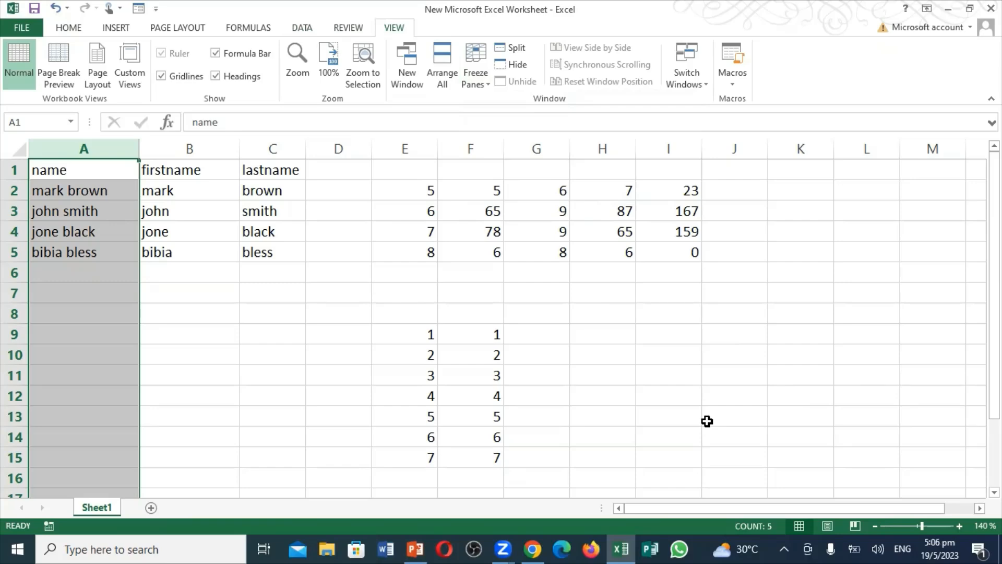
Move along row 1 out to column AD and back to A1 to examine how the frozen name column behaves.
{"action": "key", "text": "Left"}
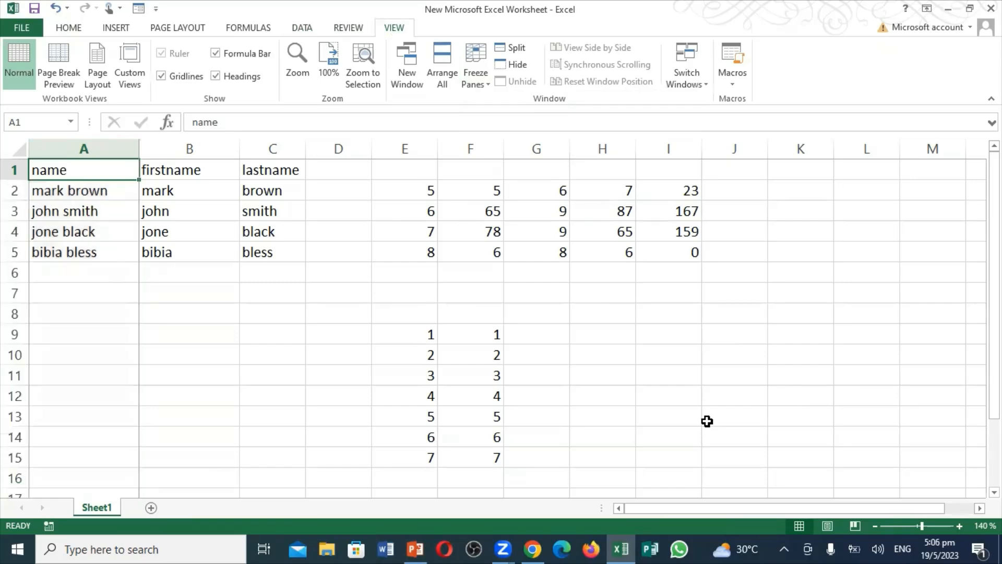
{"action": "key", "text": "Right"}
{"action": "key", "text": "Right"}
{"action": "key", "text": "Right"}
{"action": "key", "text": "Right"}
{"action": "key", "text": "Right"}
{"action": "key", "text": "Right"}
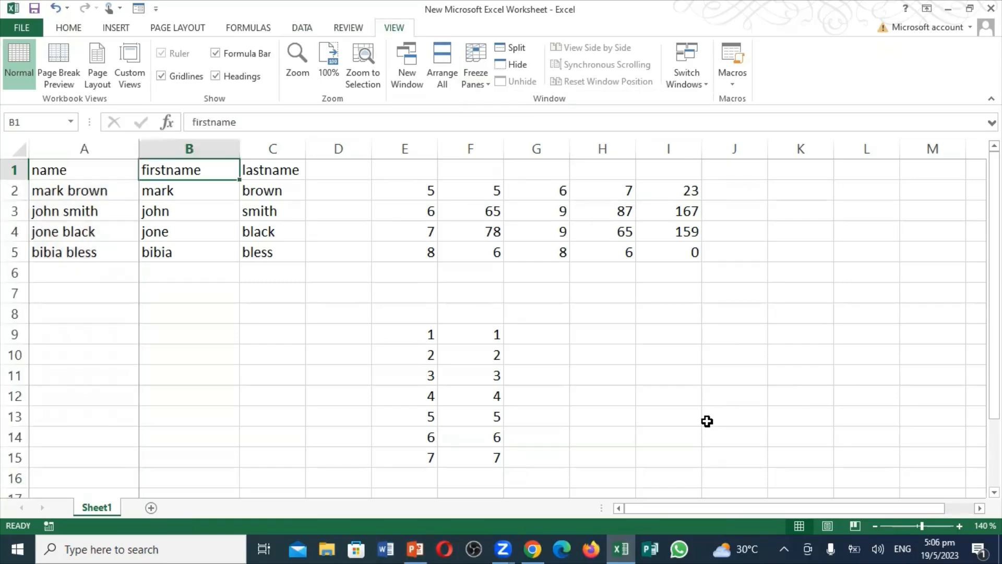
{"action": "key", "text": "Right"}
{"action": "key", "text": "Right"}
{"action": "key", "text": "Right"}
{"action": "key", "text": "Right"}
{"action": "key", "text": "Right"}
{"action": "key", "text": "Right"}
{"action": "key", "text": "Right"}
{"action": "key", "text": "Right"}
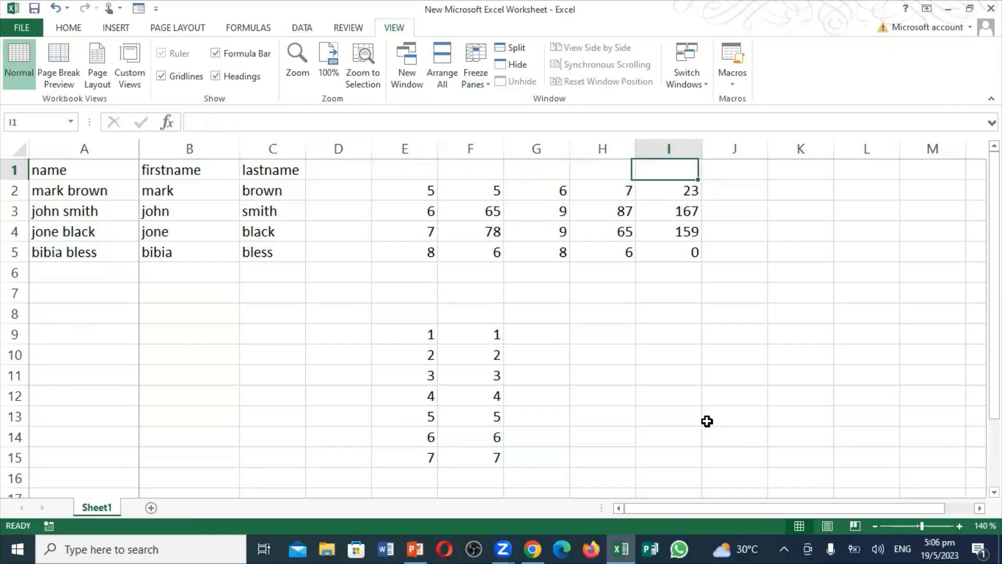
{"action": "key", "text": "Right"}
{"action": "key", "text": "Right"}
{"action": "key", "text": "Right"}
{"action": "key", "text": "Right"}
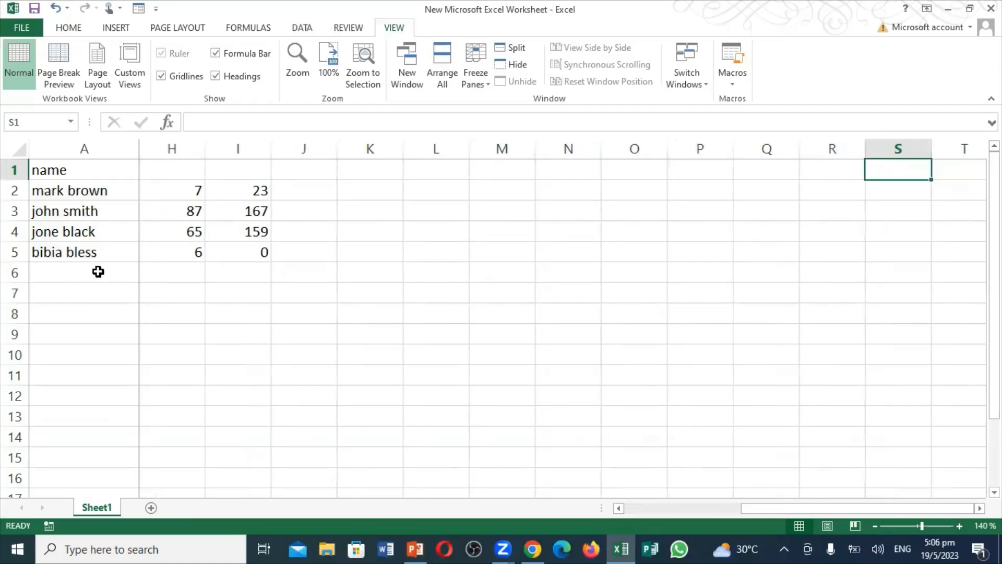
{"action": "key", "text": "Right"}
{"action": "key", "text": "Right"}
{"action": "key", "text": "Right"}
{"action": "key", "text": "Right"}
{"action": "key", "text": "Right"}
{"action": "key", "text": "Right"}
{"action": "key", "text": "Right"}
{"action": "key", "text": "Right"}
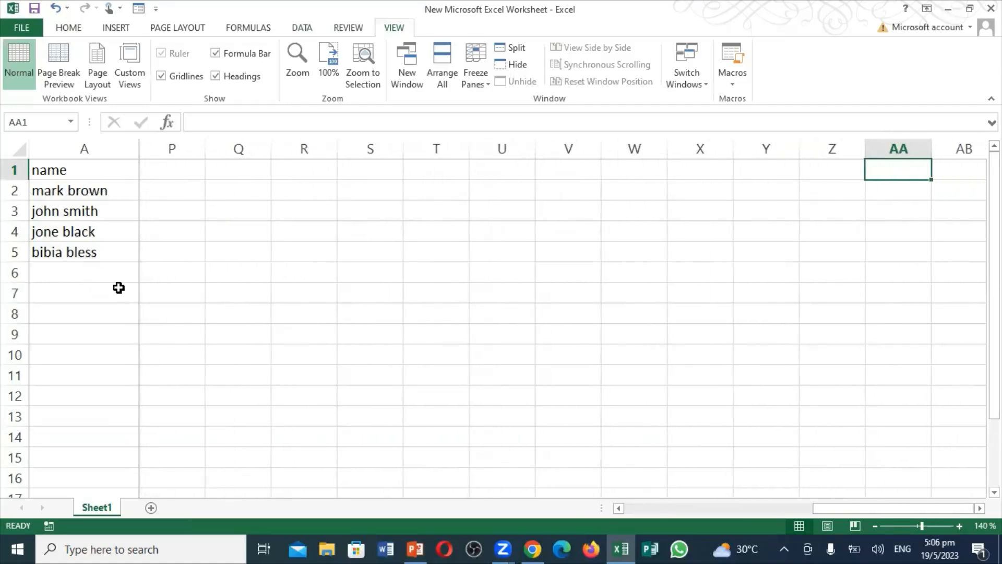
{"action": "key", "text": "Right"}
{"action": "key", "text": "Right"}
{"action": "key", "text": "Right"}
{"action": "key", "text": "Right"}
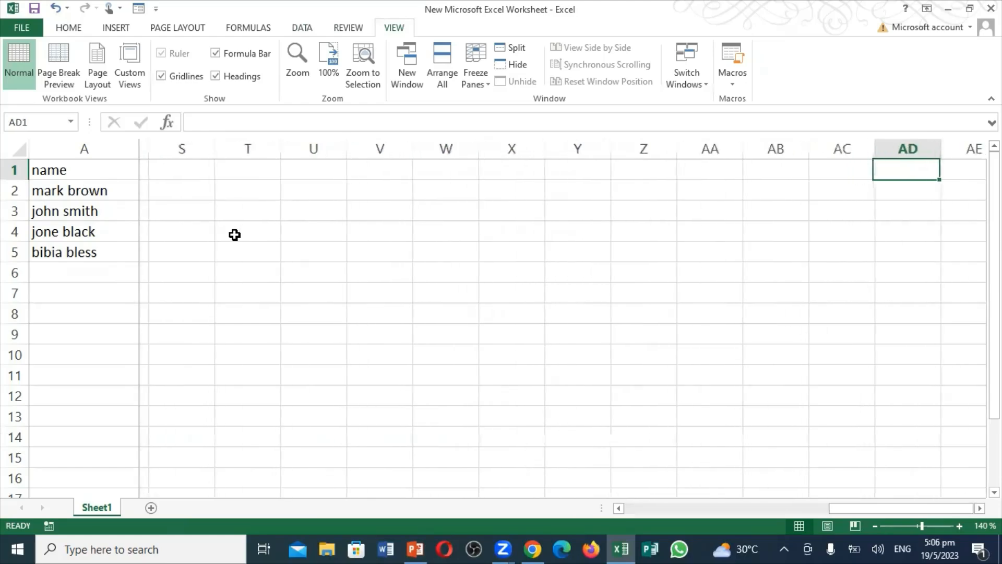
{"action": "key", "text": "Left"}
{"action": "key", "text": "Left"}
{"action": "key", "text": "Left"}
{"action": "key", "text": "Left"}
{"action": "key", "text": "Left"}
{"action": "key", "text": "Left"}
{"action": "key", "text": "Left"}
{"action": "key", "text": "Left"}
{"action": "key", "text": "Left"}
{"action": "key", "text": "Left"}
{"action": "key", "text": "Left"}
{"action": "key", "text": "Left"}
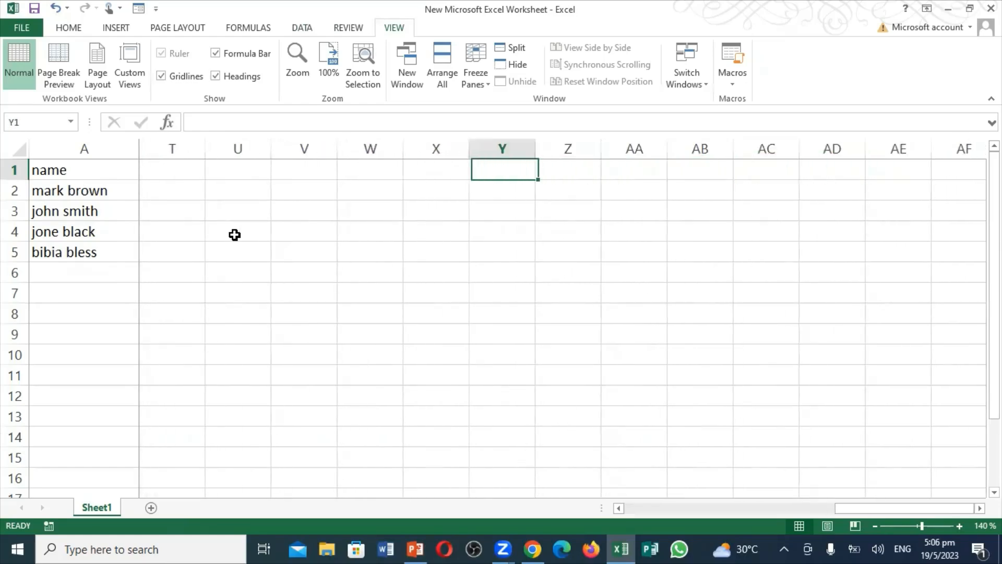
{"action": "key", "text": "Left"}
{"action": "key", "text": "Left"}
{"action": "key", "text": "Left"}
{"action": "key", "text": "Left"}
{"action": "key", "text": "Left"}
{"action": "key", "text": "Left"}
{"action": "key", "text": "Left"}
{"action": "key", "text": "Left"}
{"action": "key", "text": "Left"}
{"action": "key", "text": "Left"}
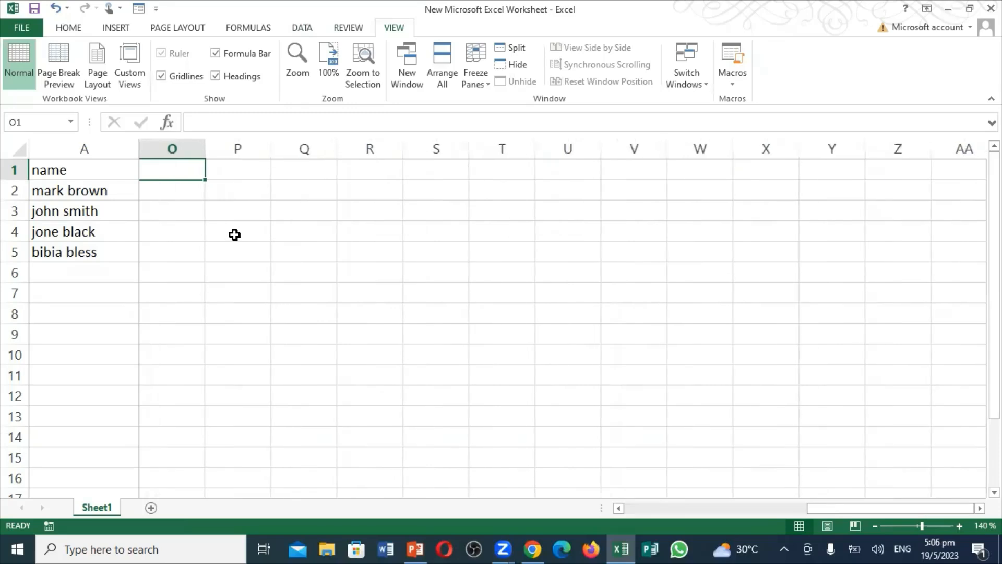
{"action": "key", "text": "Left"}
{"action": "key", "text": "Left"}
{"action": "key", "text": "Left"}
{"action": "key", "text": "Left"}
{"action": "key", "text": "Left"}
{"action": "key", "text": "Left"}
{"action": "key", "text": "Left"}
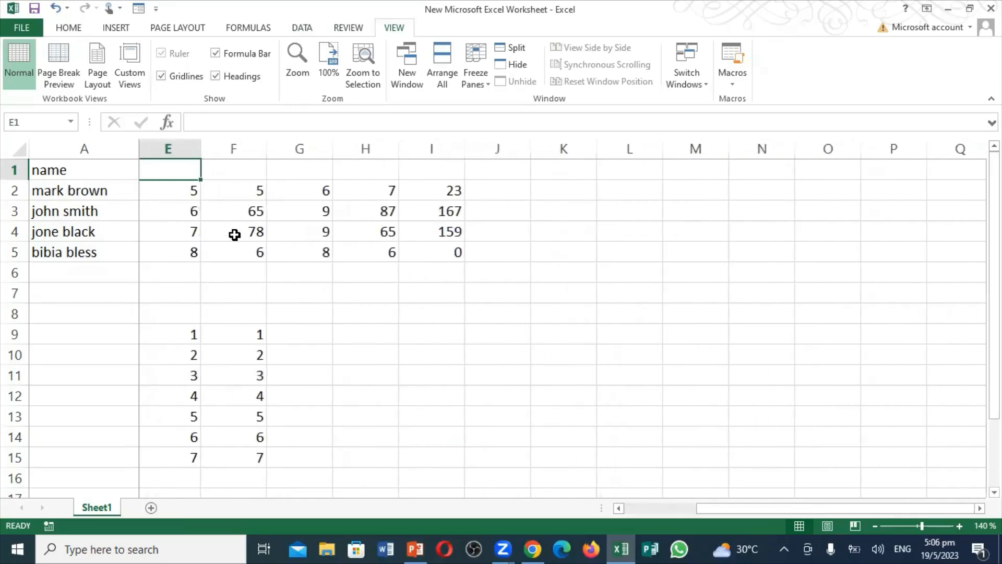
{"action": "key", "text": "Left"}
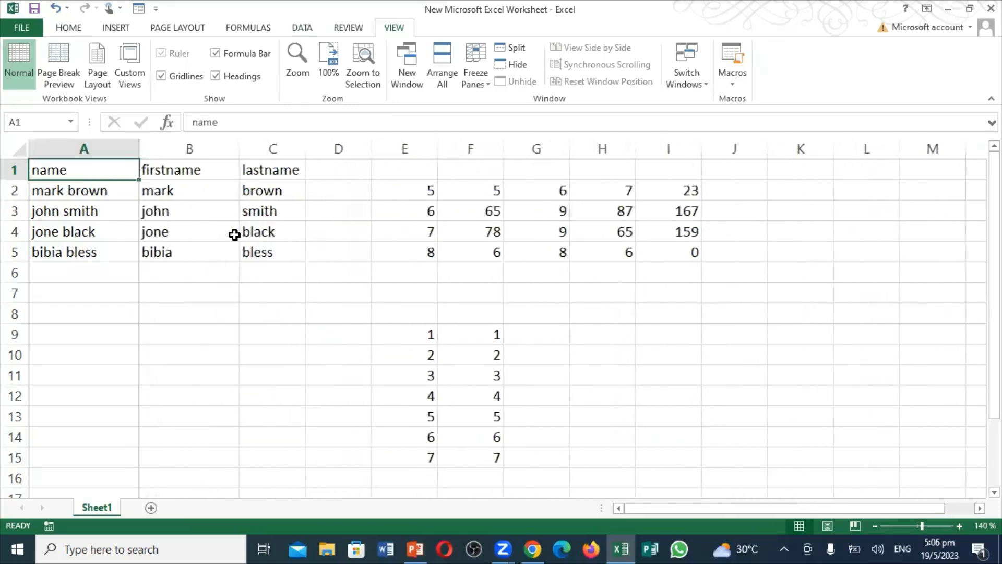
Unfreeze the panes so all rows and columns of the sheet are unlocked.
{"action": "left_click", "coordinate": [489, 90]}
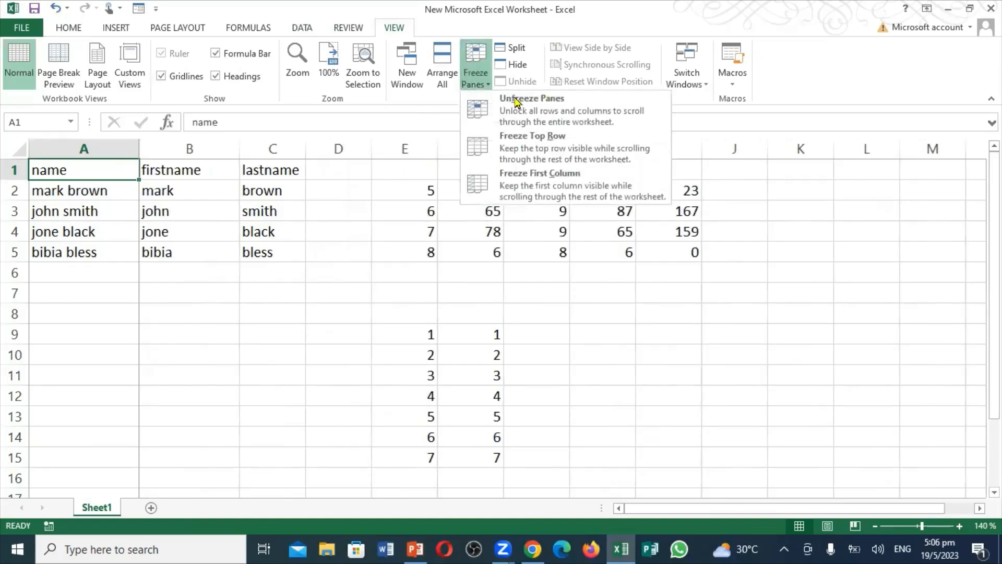
{"action": "left_click", "coordinate": [556, 116]}
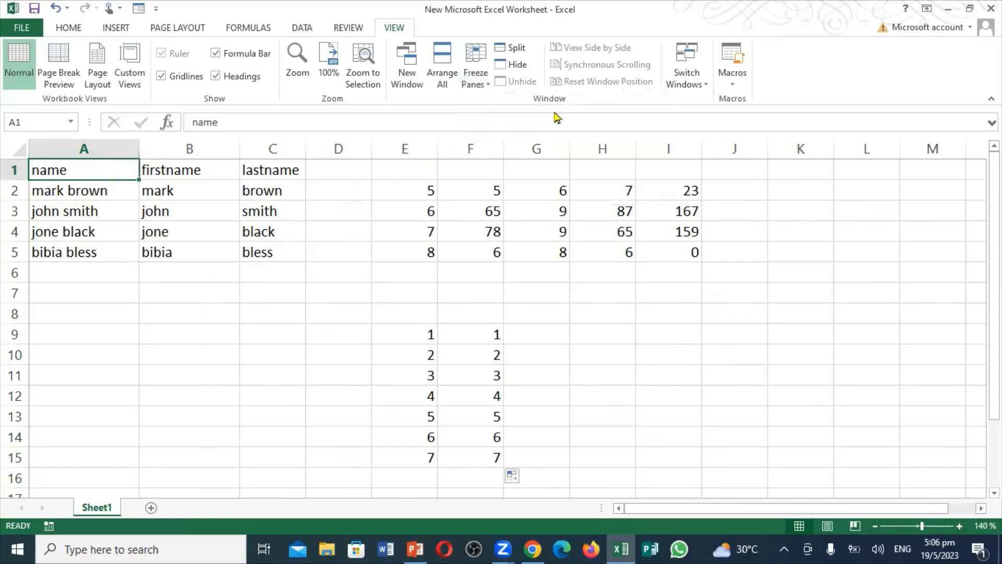
Freeze the top row of the sheet, with row 2 selected.
{"action": "left_click", "coordinate": [16, 191]}
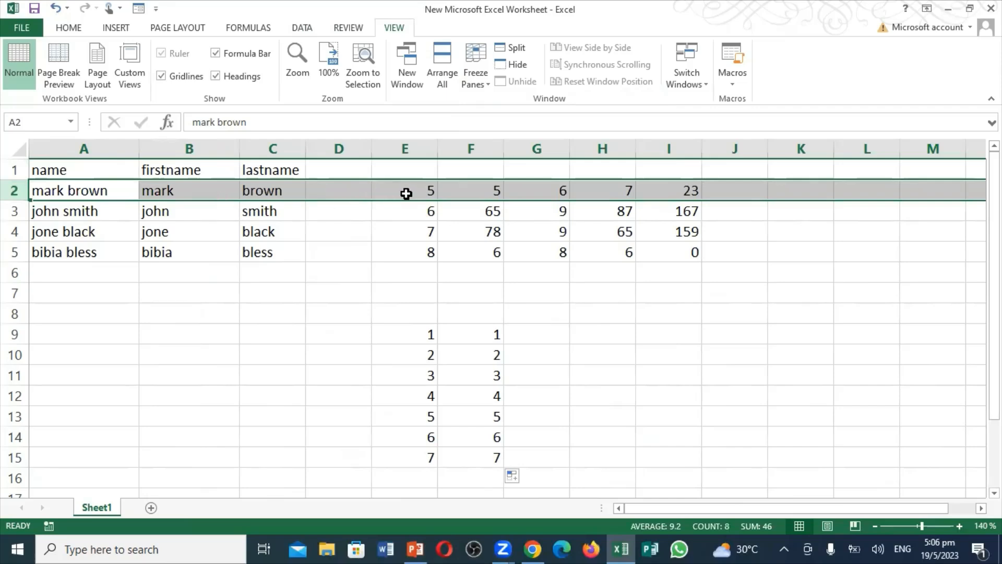
{"action": "left_click", "coordinate": [492, 92]}
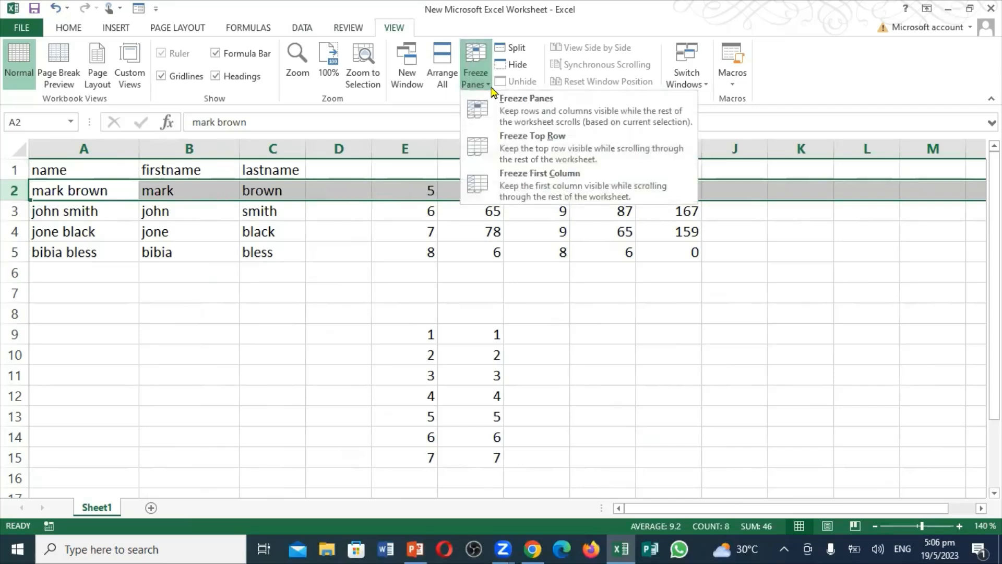
{"action": "left_click", "coordinate": [532, 144]}
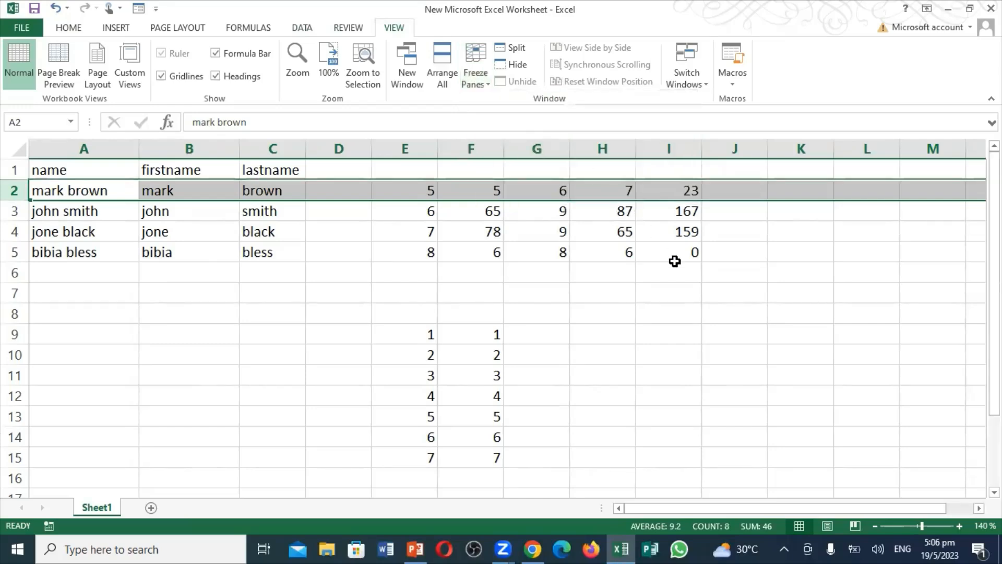
Move down column A past row 20 and back up to A1 to examine how the frozen header row behaves.
{"action": "key", "text": "Down"}
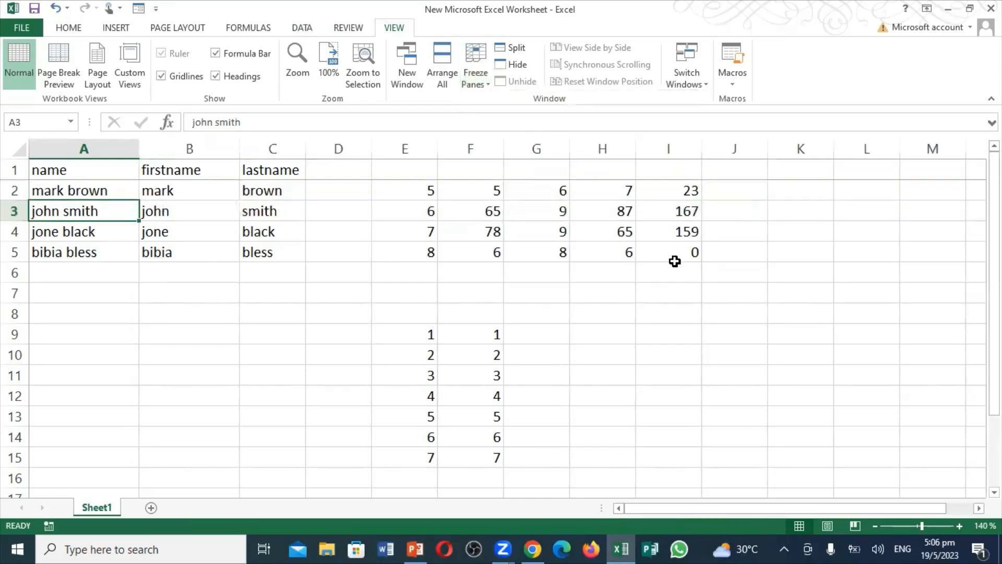
{"action": "key", "text": "Down"}
{"action": "key", "text": "Down"}
{"action": "key", "text": "Down"}
{"action": "key", "text": "Down"}
{"action": "key", "text": "Down"}
{"action": "key", "text": "Down"}
{"action": "key", "text": "Down"}
{"action": "key", "text": "Down"}
{"action": "key", "text": "Down"}
{"action": "key", "text": "Down"}
{"action": "key", "text": "Down"}
{"action": "key", "text": "Down"}
{"action": "key", "text": "Down"}
{"action": "key", "text": "Down"}
{"action": "key", "text": "Down"}
{"action": "key", "text": "Down"}
{"action": "key", "text": "Down"}
{"action": "key", "text": "Down"}
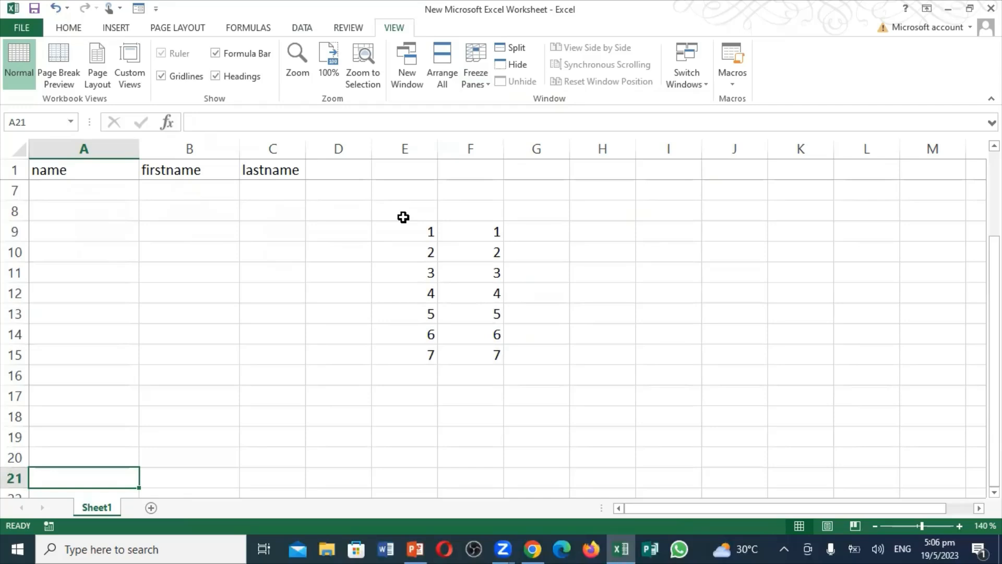
{"action": "key", "text": "Down"}
{"action": "key", "text": "Down"}
{"action": "key", "text": "Down"}
{"action": "key", "text": "Down"}
{"action": "key", "text": "Down"}
{"action": "key", "text": "Down"}
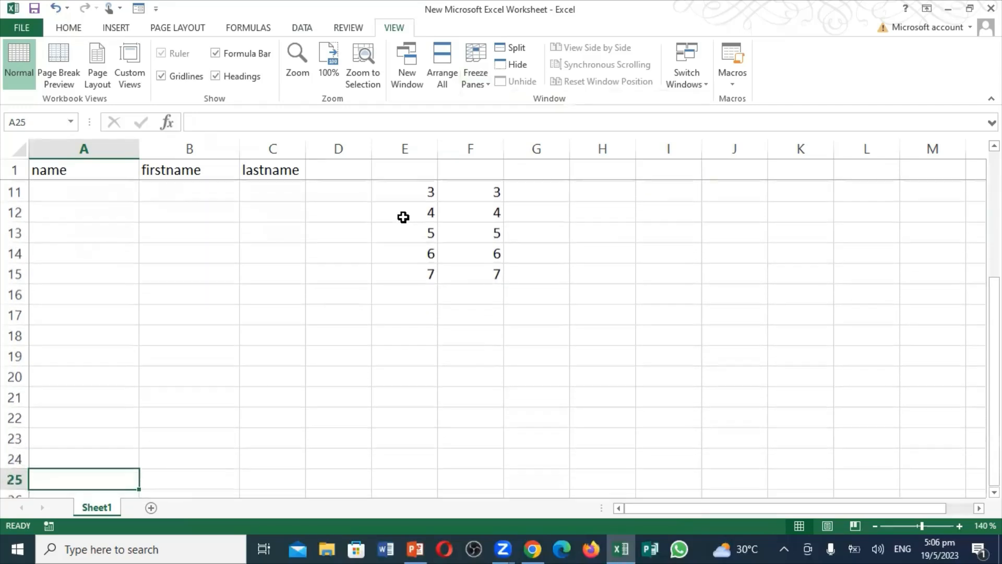
{"action": "key", "text": "Up"}
{"action": "key", "text": "Up"}
{"action": "key", "text": "Up"}
{"action": "key", "text": "Up"}
{"action": "key", "text": "Up"}
{"action": "key", "text": "Up"}
{"action": "key", "text": "Up"}
{"action": "key", "text": "Up"}
{"action": "key", "text": "Up"}
{"action": "key", "text": "Up"}
{"action": "key", "text": "Up"}
{"action": "key", "text": "Up"}
{"action": "key", "text": "Up"}
{"action": "key", "text": "Up"}
{"action": "key", "text": "Up"}
{"action": "key", "text": "Up"}
{"action": "key", "text": "Up"}
{"action": "key", "text": "Up"}
{"action": "key", "text": "Up"}
{"action": "key", "text": "Up"}
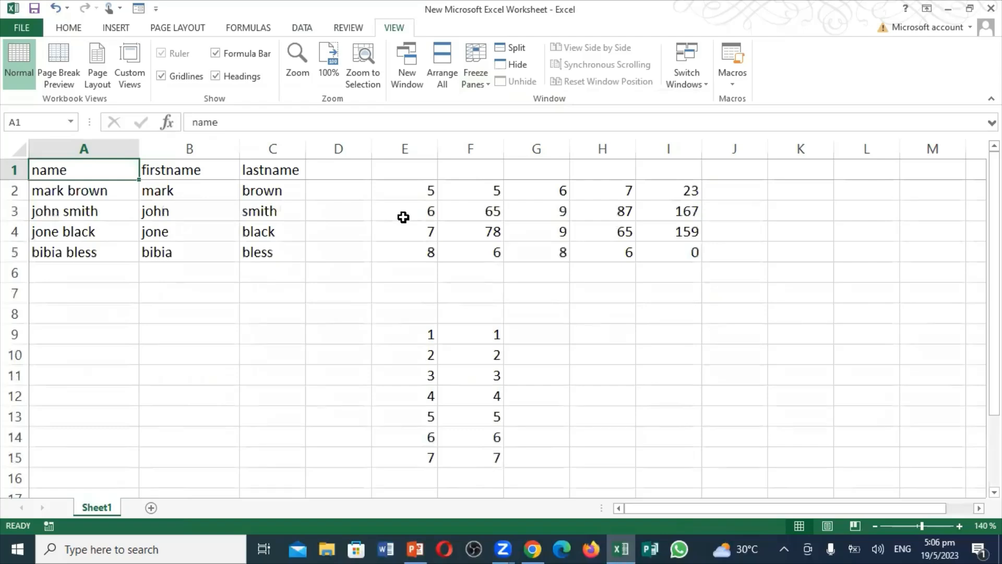
Unfreeze the panes, and freeze the top row again with row 3 selected.
{"action": "left_click", "coordinate": [488, 85]}
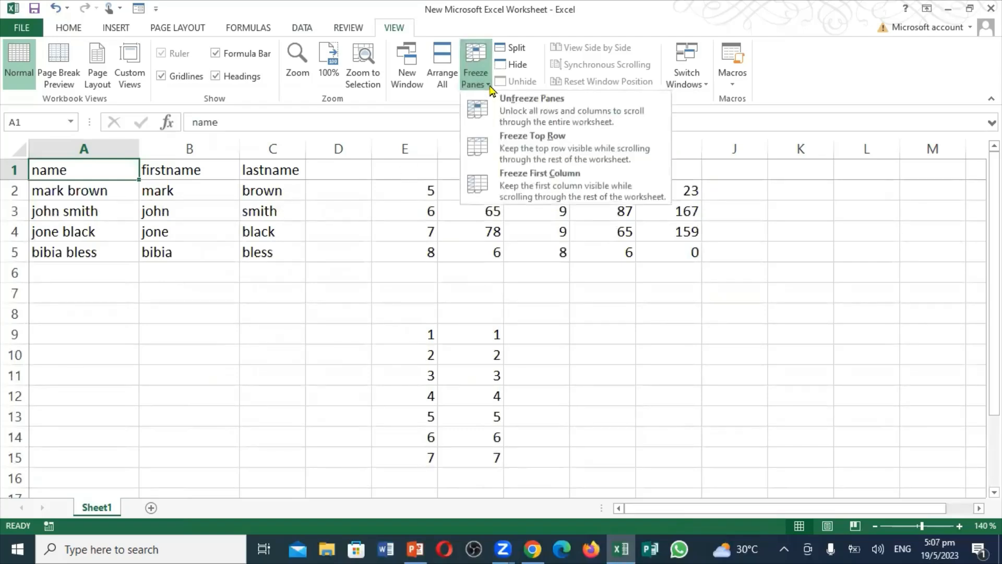
{"action": "left_click", "coordinate": [521, 111]}
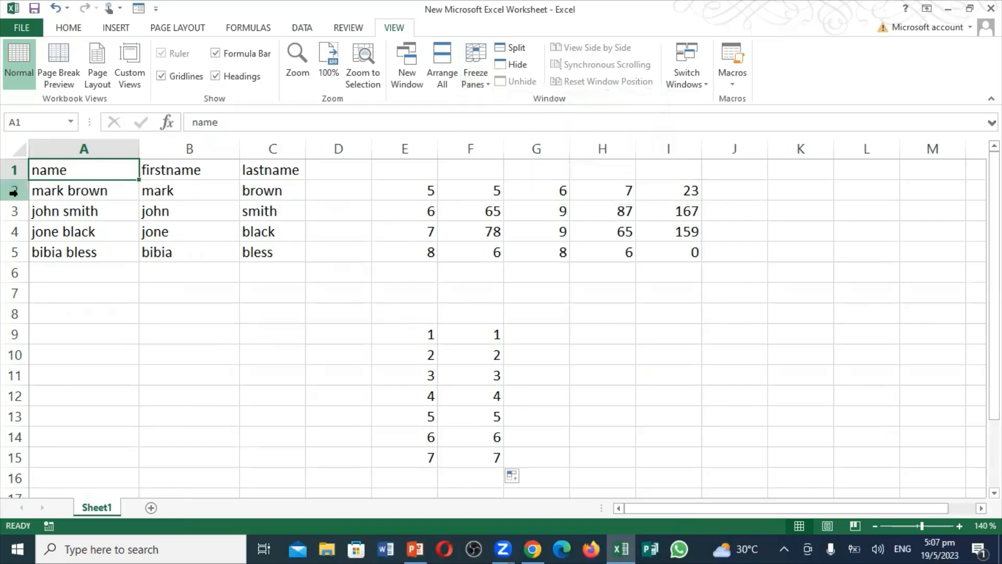
{"action": "left_click", "coordinate": [17, 210]}
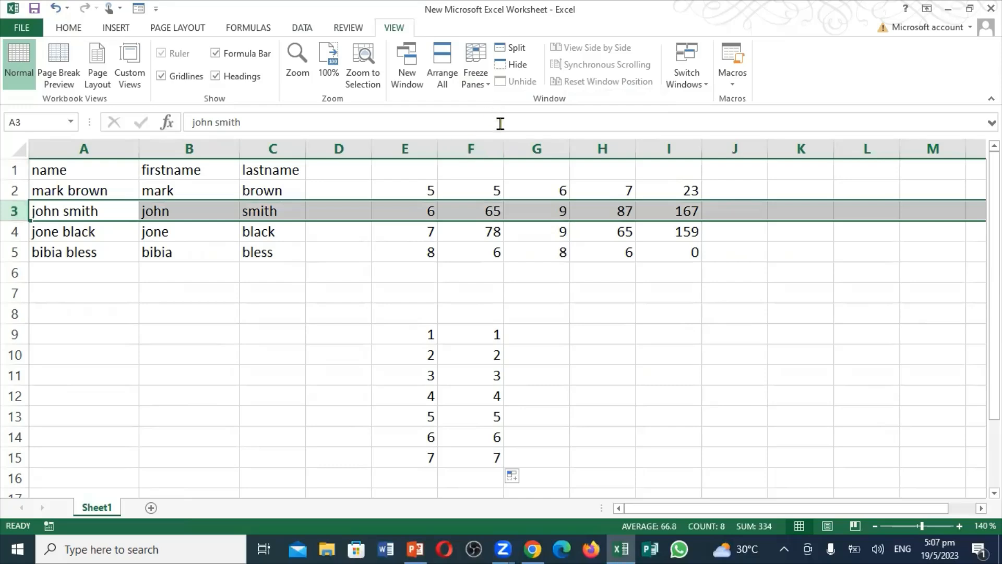
{"action": "left_click", "coordinate": [489, 87]}
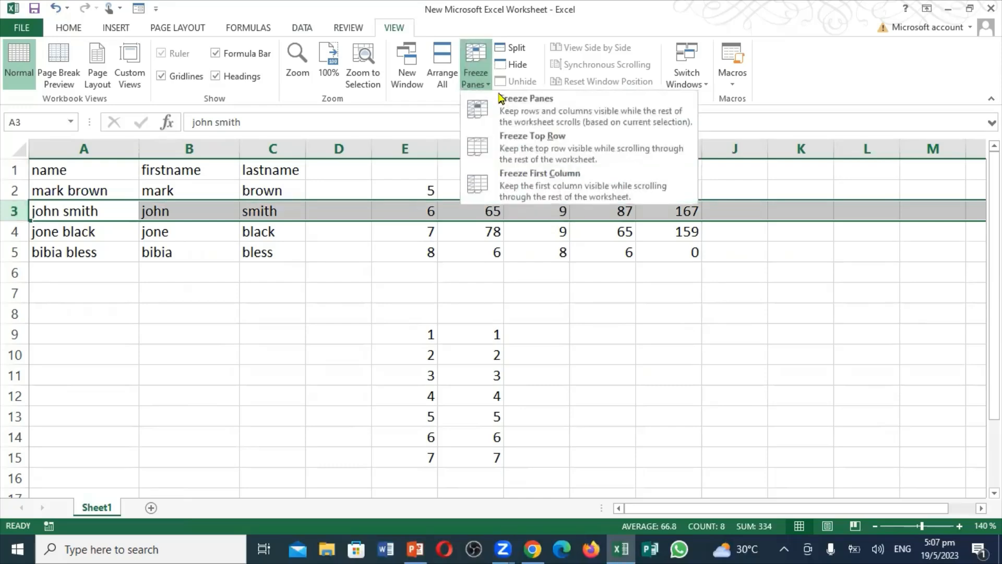
{"action": "left_click", "coordinate": [533, 148]}
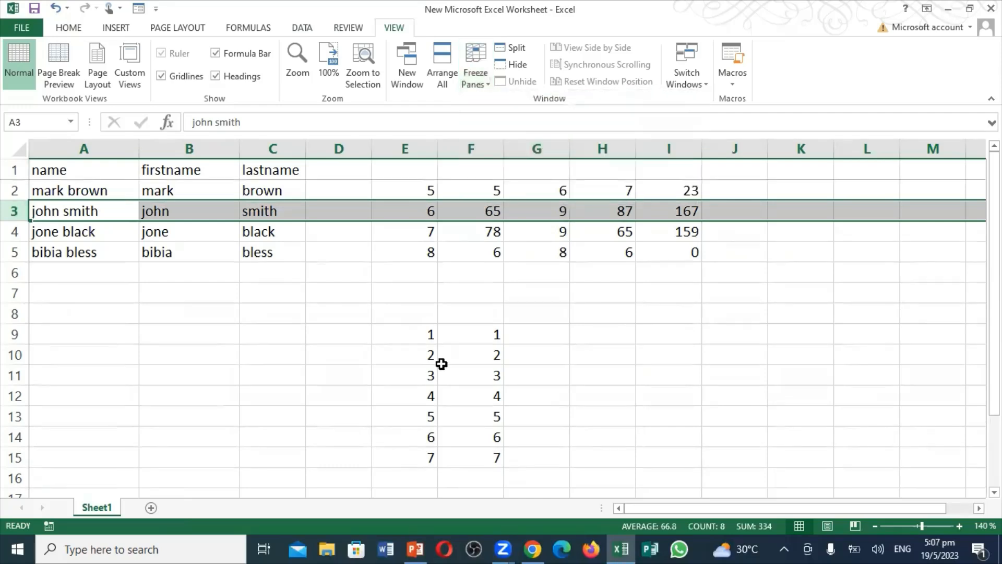
Move down column A to row 29 and back to A1 to examine which rows stay locked while scrolling.
{"action": "key", "text": "Down"}
{"action": "key", "text": "Down"}
{"action": "key", "text": "Down"}
{"action": "key", "text": "Down"}
{"action": "key", "text": "Down"}
{"action": "key", "text": "Down"}
{"action": "key", "text": "Down"}
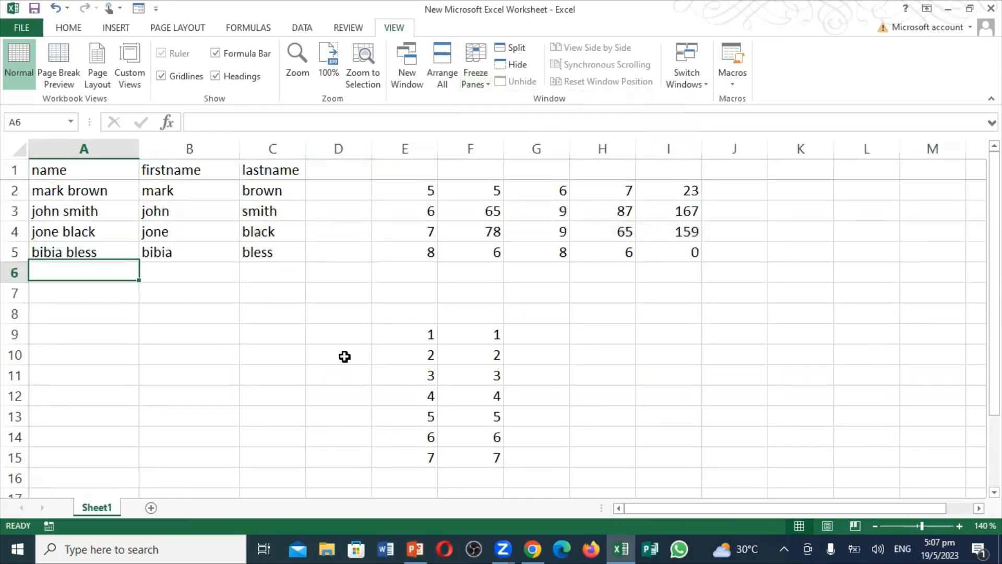
{"action": "key", "text": "Down"}
{"action": "key", "text": "Down"}
{"action": "key", "text": "Down"}
{"action": "key", "text": "Down"}
{"action": "key", "text": "Down"}
{"action": "key", "text": "Down"}
{"action": "key", "text": "Down"}
{"action": "key", "text": "Down"}
{"action": "key", "text": "Down"}
{"action": "key", "text": "Down"}
{"action": "key", "text": "Down"}
{"action": "key", "text": "Down"}
{"action": "key", "text": "Down"}
{"action": "key", "text": "Down"}
{"action": "key", "text": "Down"}
{"action": "key", "text": "Down"}
{"action": "key", "text": "Down"}
{"action": "key", "text": "Down"}
{"action": "key", "text": "Down"}
{"action": "key", "text": "Down"}
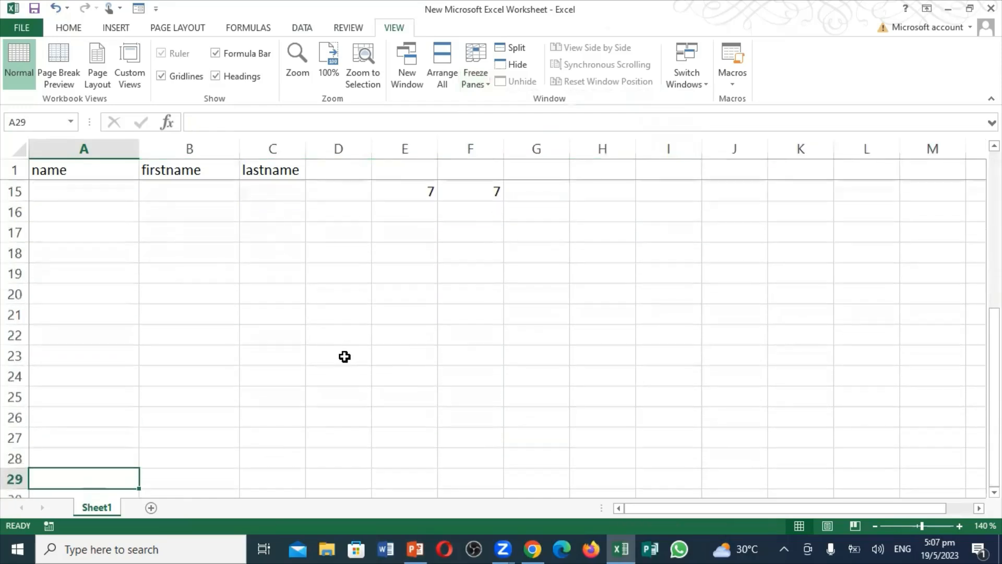
{"action": "key", "text": "Up"}
{"action": "key", "text": "Up"}
{"action": "key", "text": "Up"}
{"action": "key", "text": "Up"}
{"action": "key", "text": "Up"}
{"action": "key", "text": "Up"}
{"action": "key", "text": "Up"}
{"action": "key", "text": "Up"}
{"action": "key", "text": "Up"}
{"action": "key", "text": "Up"}
{"action": "key", "text": "Up"}
{"action": "key", "text": "Up"}
{"action": "key", "text": "Up"}
{"action": "key", "text": "Up"}
{"action": "key", "text": "Up"}
{"action": "key", "text": "Up"}
{"action": "key", "text": "Up"}
{"action": "key", "text": "Up"}
{"action": "key", "text": "Up"}
{"action": "key", "text": "Up"}
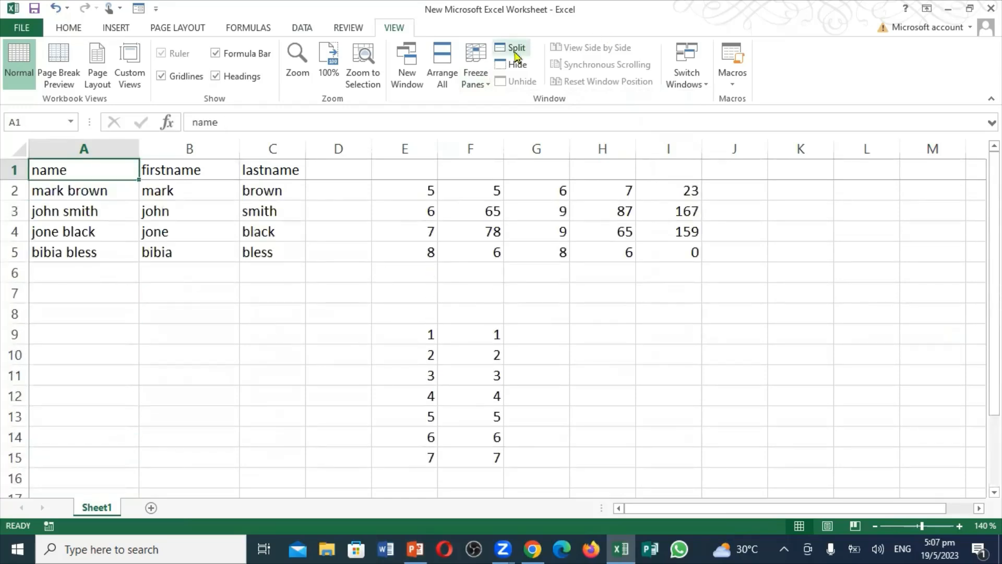
Unfreeze the panes to unlock all rows and columns.
{"action": "left_click", "coordinate": [488, 86]}
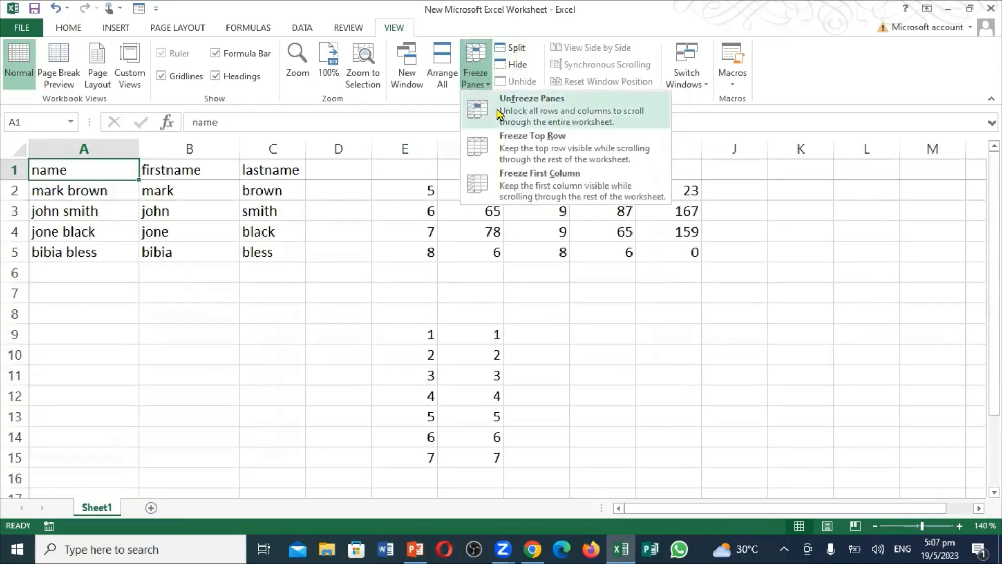
{"action": "left_click", "coordinate": [500, 113]}
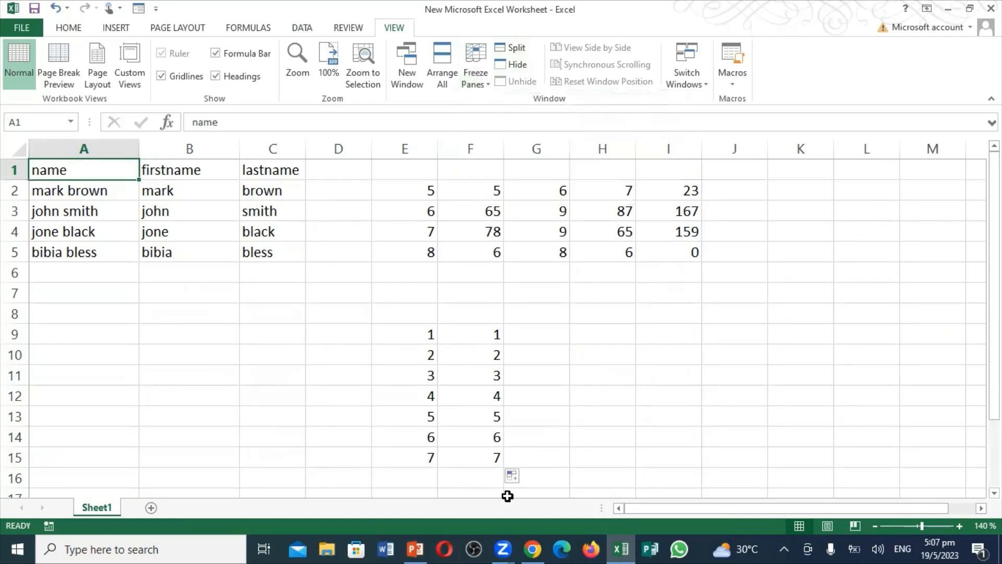
Check the topic list in PowerPoint, return to Excel, and insert a 3-D pie chart from the range E8:F15.
{"action": "left_click", "coordinate": [416, 549]}
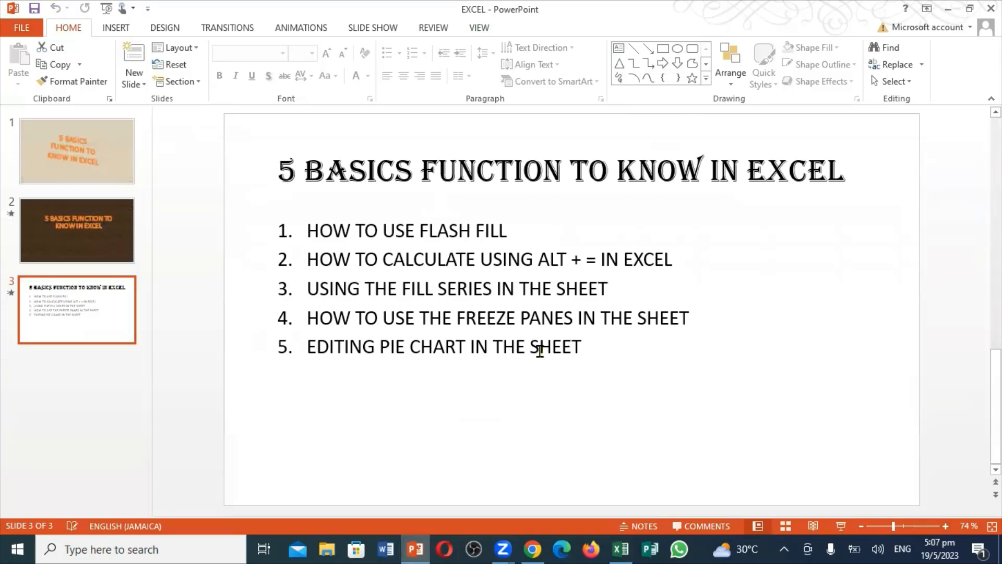
{"action": "left_click", "coordinate": [625, 548]}
{"action": "left_click_drag", "start_coordinate": [400, 307], "coordinate": [507, 416]}
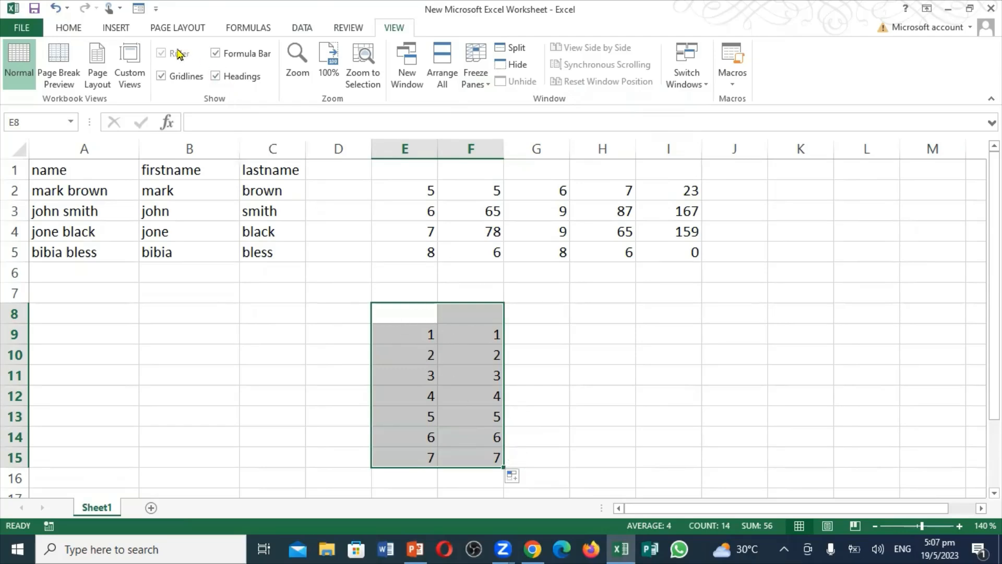
{"action": "left_click", "coordinate": [114, 28]}
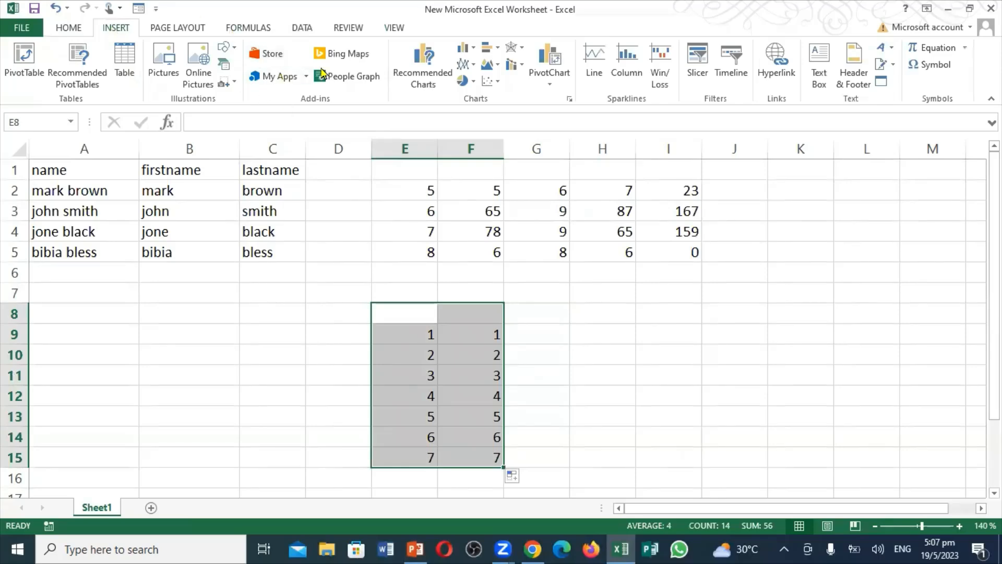
{"action": "left_click", "coordinate": [475, 81]}
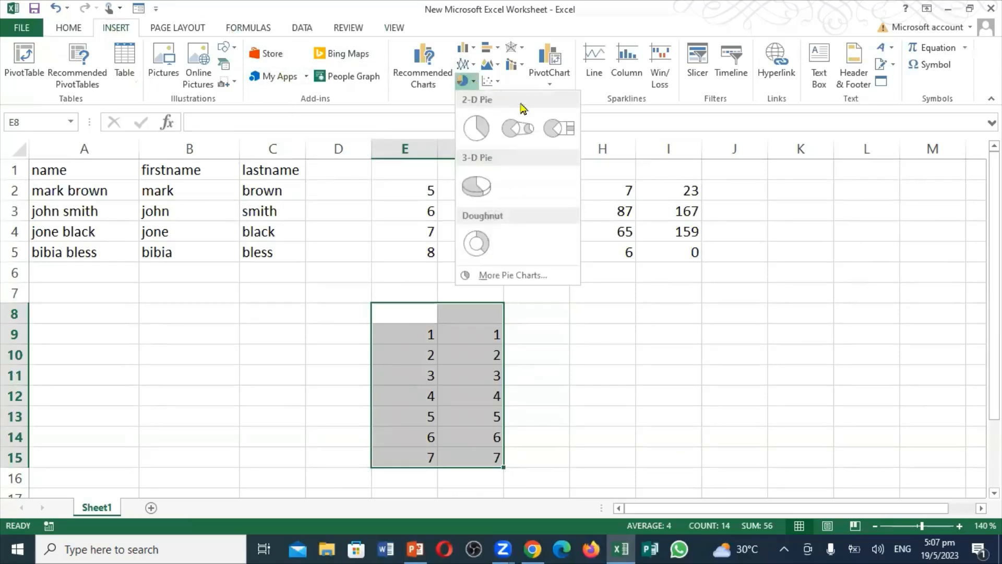
{"action": "left_click", "coordinate": [476, 183]}
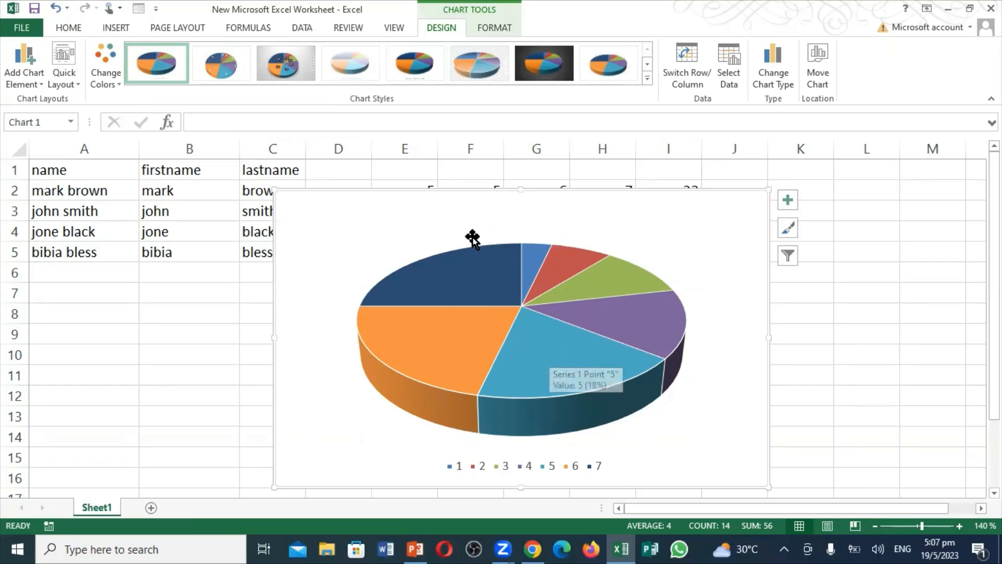
Apply the sixth chart style, with the hatched background, to the pie chart and look over its chart elements and style options.
{"action": "left_click", "coordinate": [490, 73]}
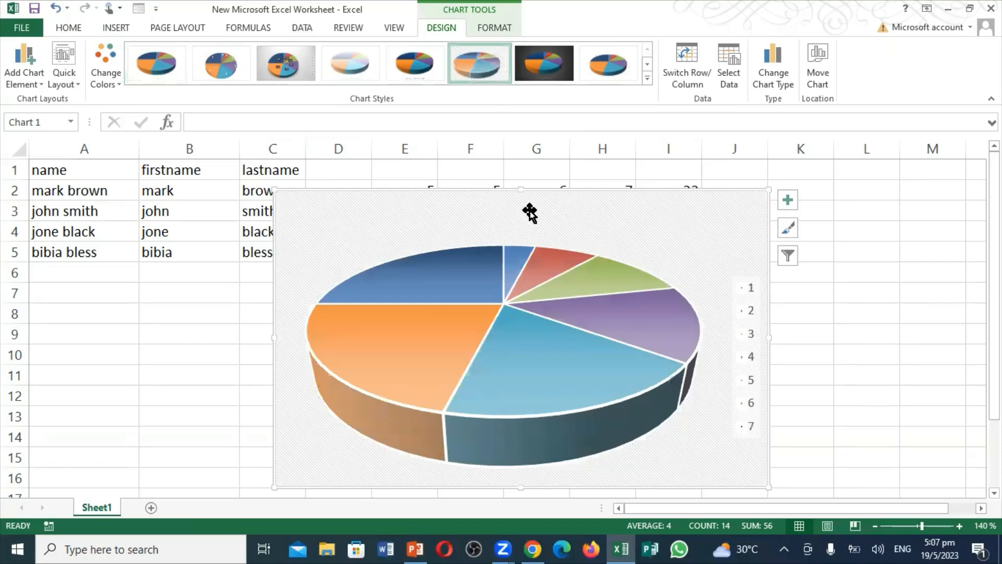
{"action": "left_click", "coordinate": [788, 207]}
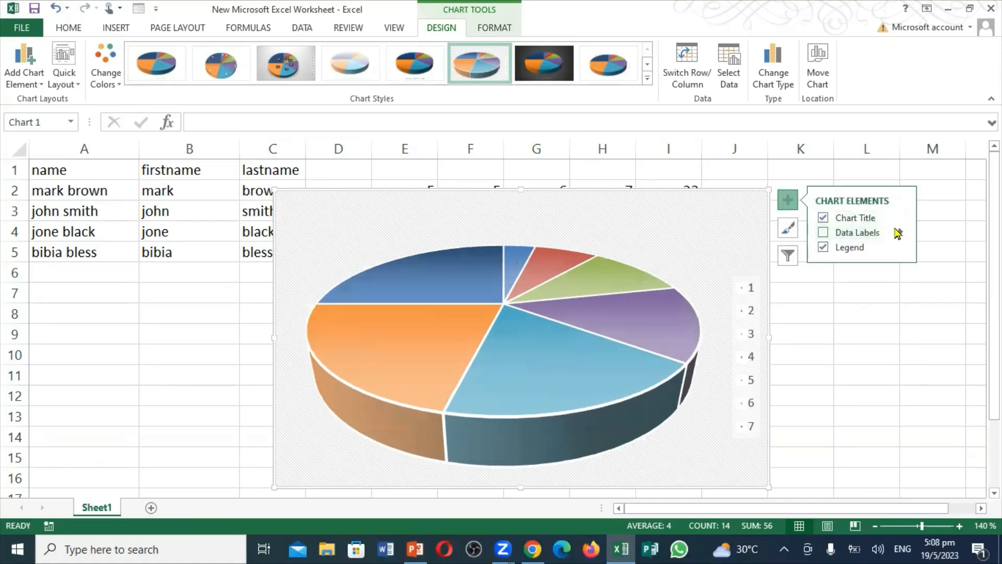
{"action": "left_click", "coordinate": [789, 229]}
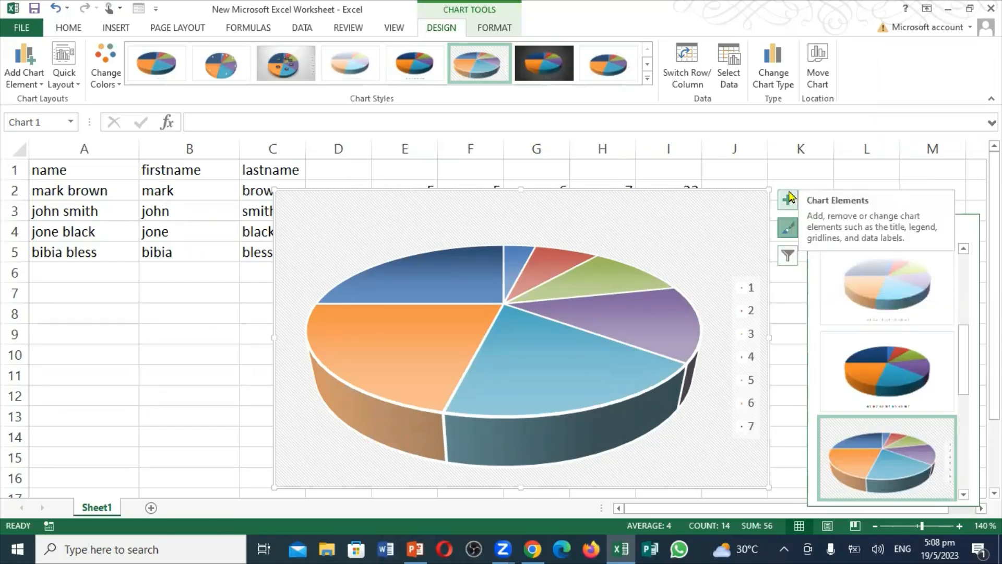
Add data labels to the slices of the pie chart and deselect the chart.
{"action": "left_click", "coordinate": [393, 349]}
{"action": "right_click", "coordinate": [394, 350]}
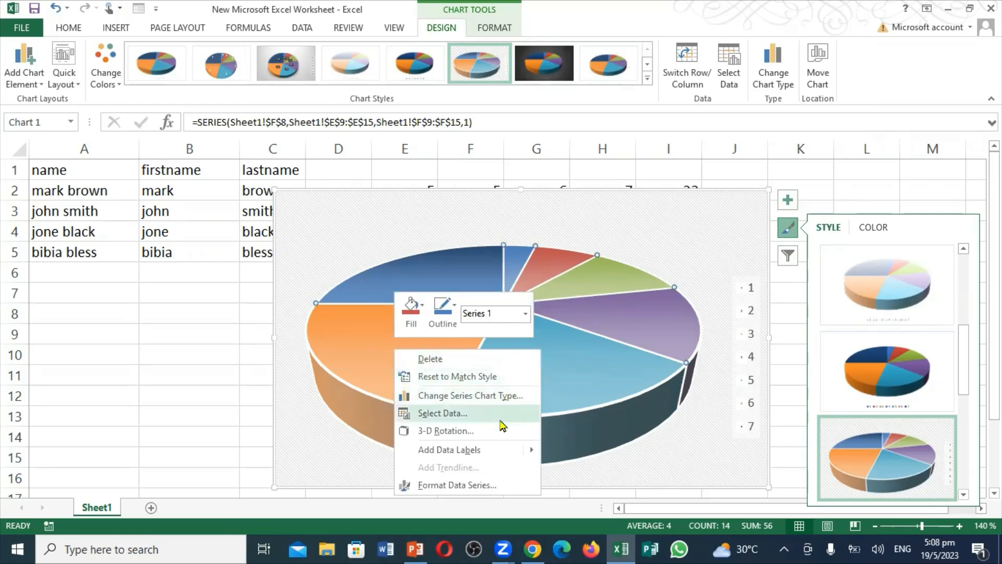
{"action": "mouse_move", "coordinate": [488, 450]}
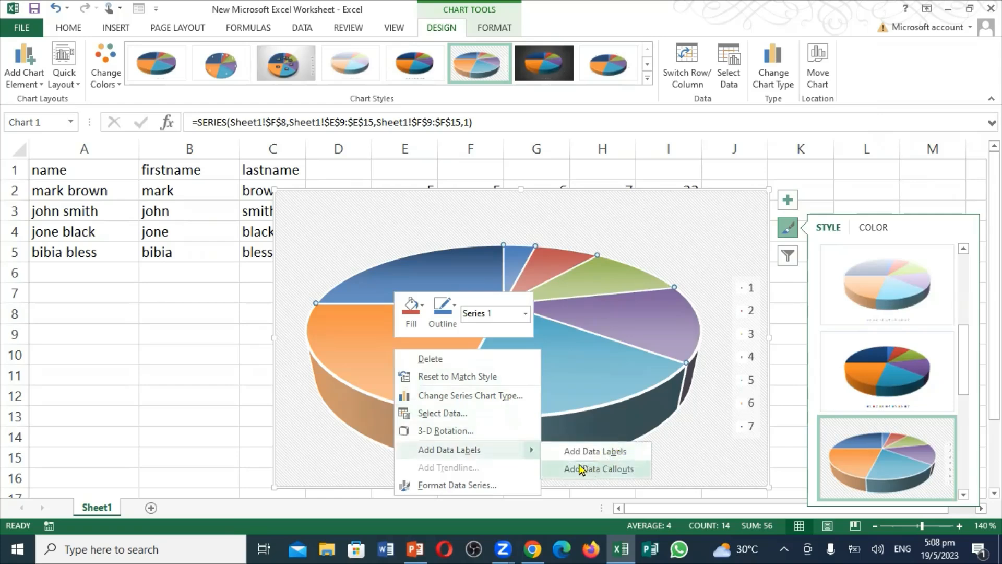
{"action": "left_click", "coordinate": [595, 451]}
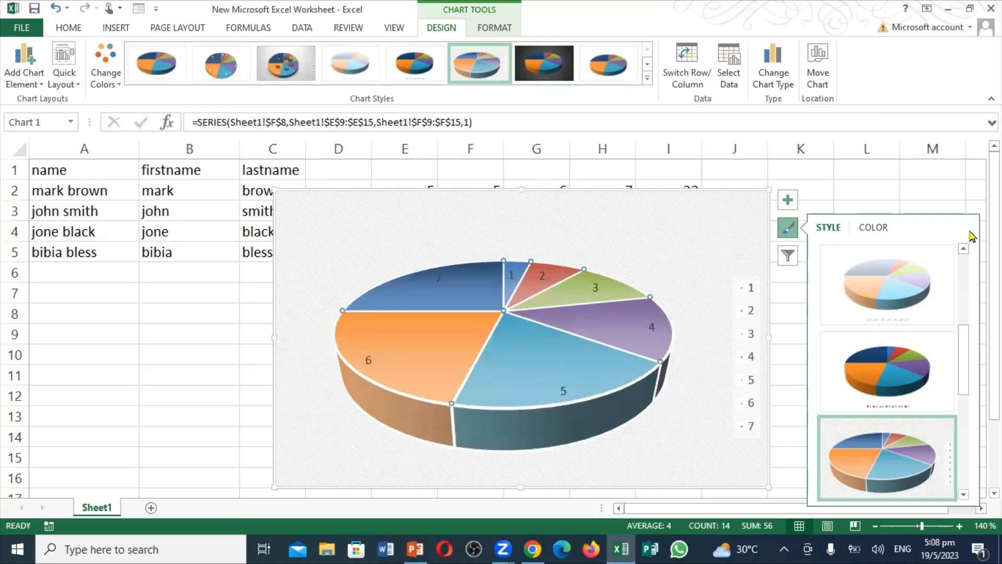
{"action": "left_click", "coordinate": [891, 278]}
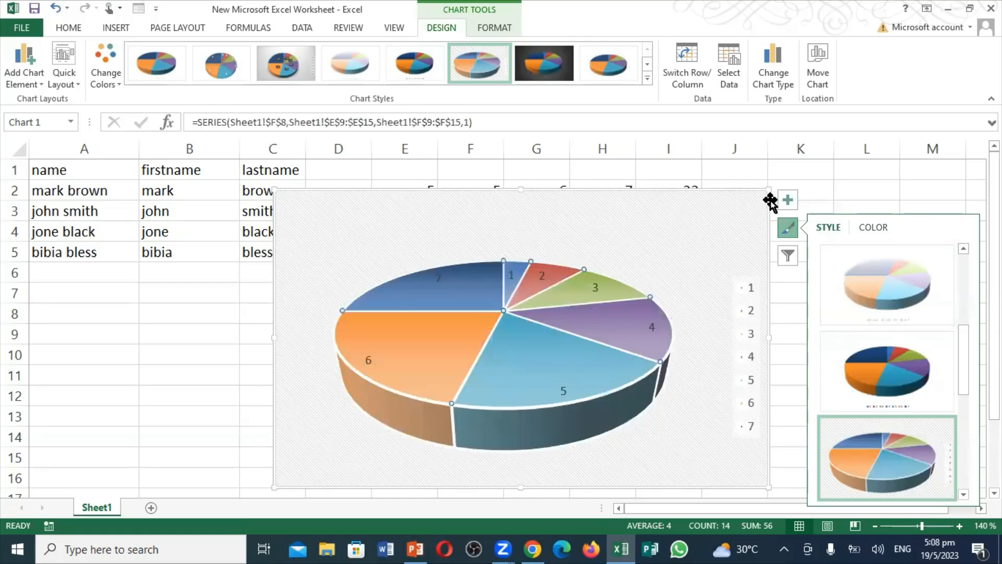
{"action": "left_click", "coordinate": [847, 199]}
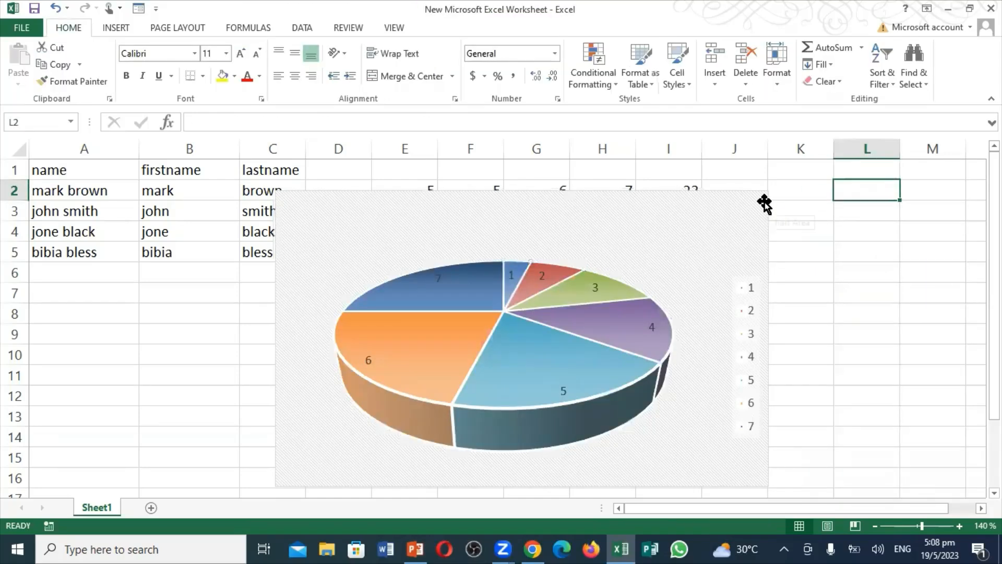
Shrink the pie chart to about rows 7 to 16 and columns C to G, and pull its slices apart from the centre.
{"action": "left_click", "coordinate": [719, 254]}
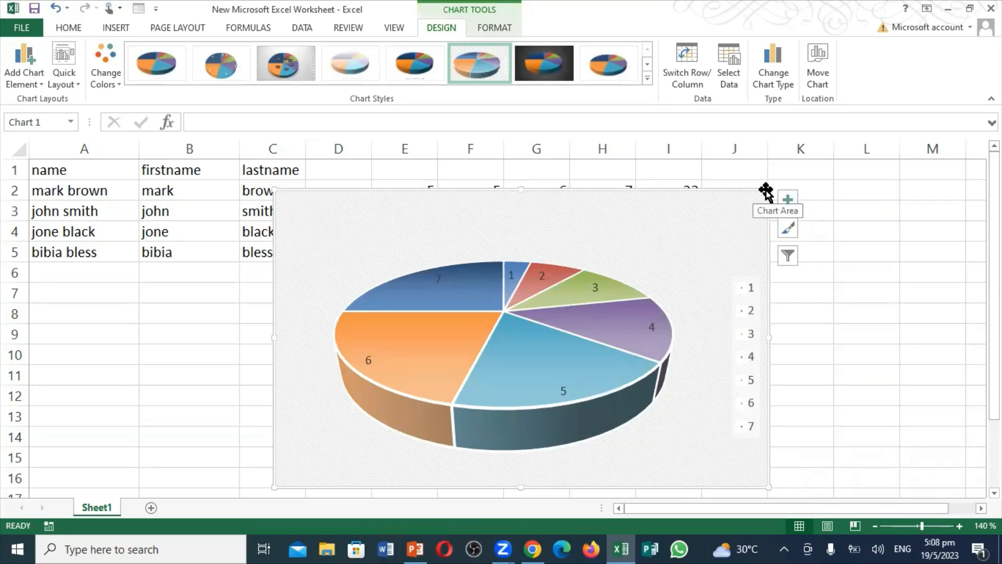
{"action": "left_click_drag", "start_coordinate": [766, 189], "coordinate": [557, 296]}
{"action": "left_click_drag", "start_coordinate": [393, 396], "coordinate": [447, 377]}
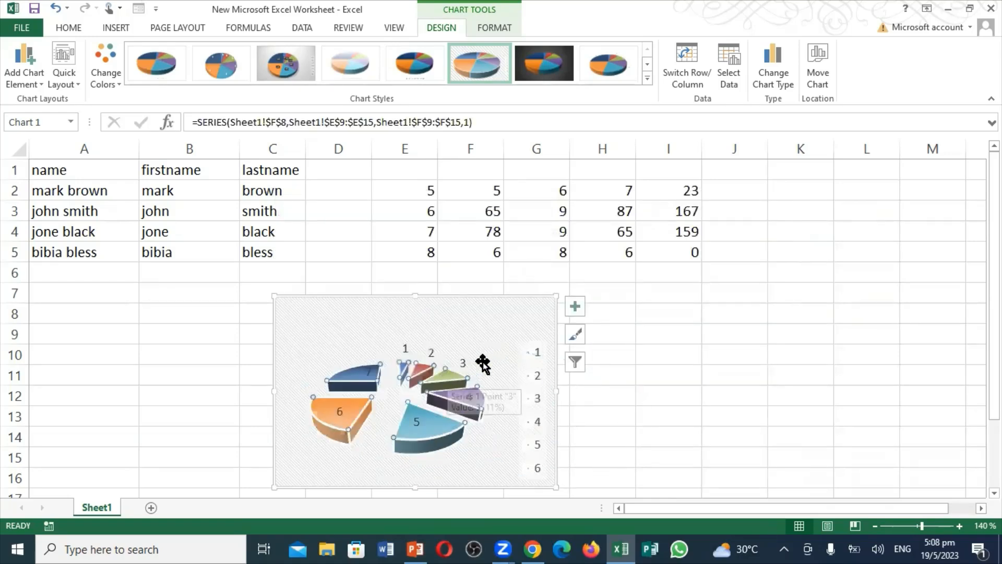
{"action": "left_click", "coordinate": [623, 389]}
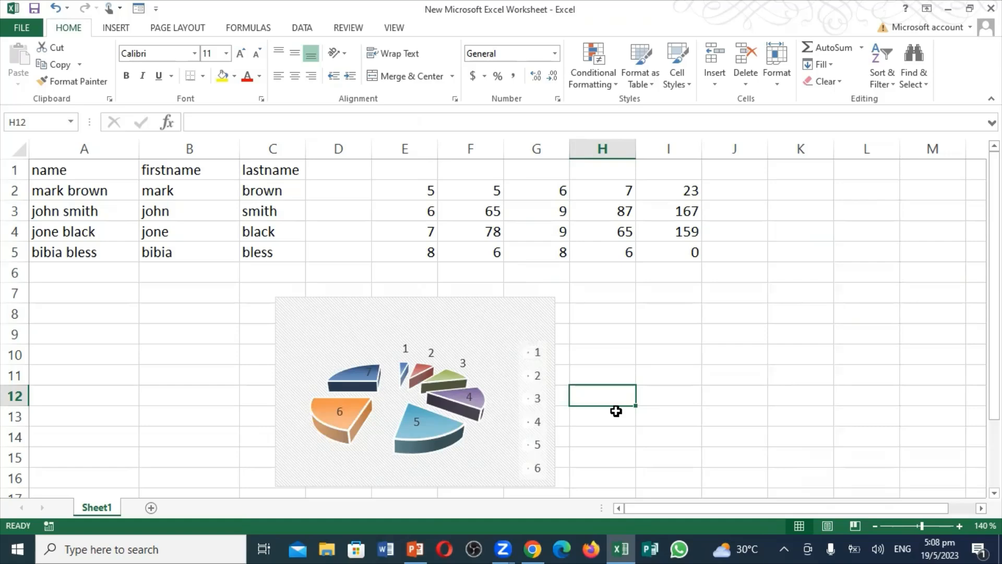
{"action": "key", "text": "alt+Tab"}
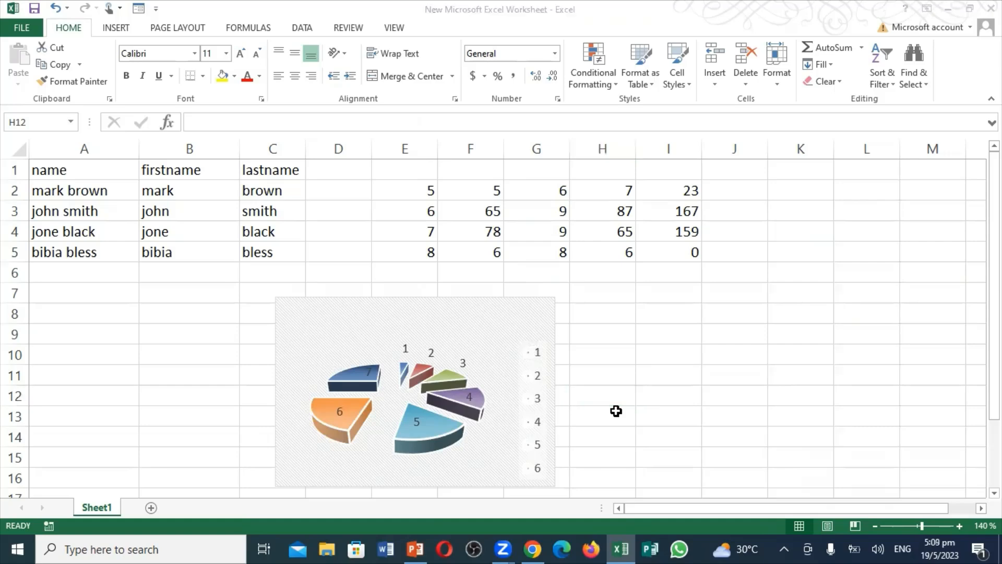